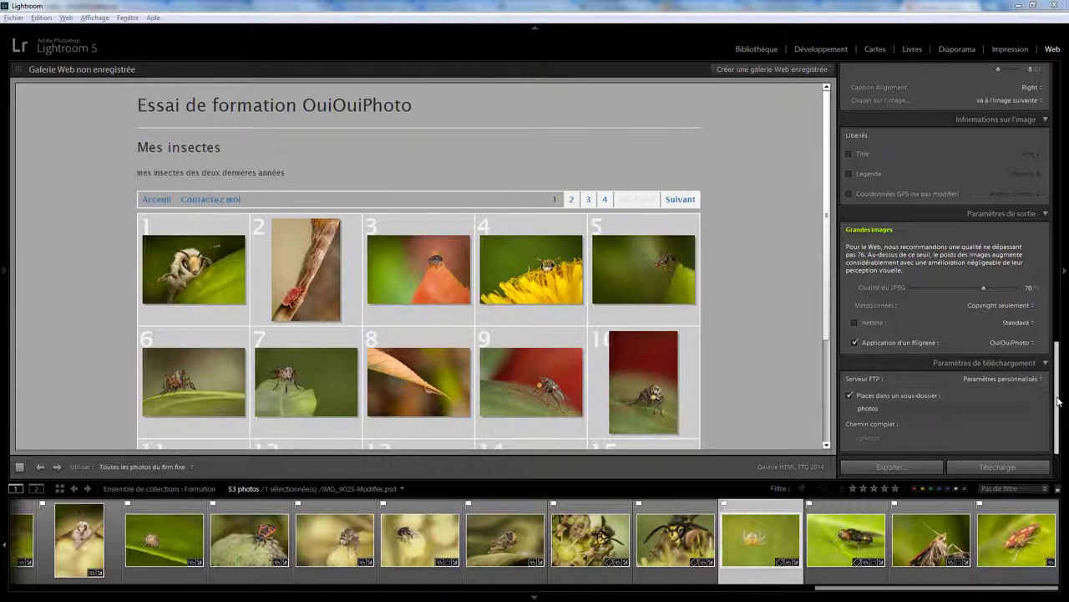
Bring the Paramètres de téléchargement section into view and drop down the Serveur FTP choices
scroll(908, 144, up, 15)
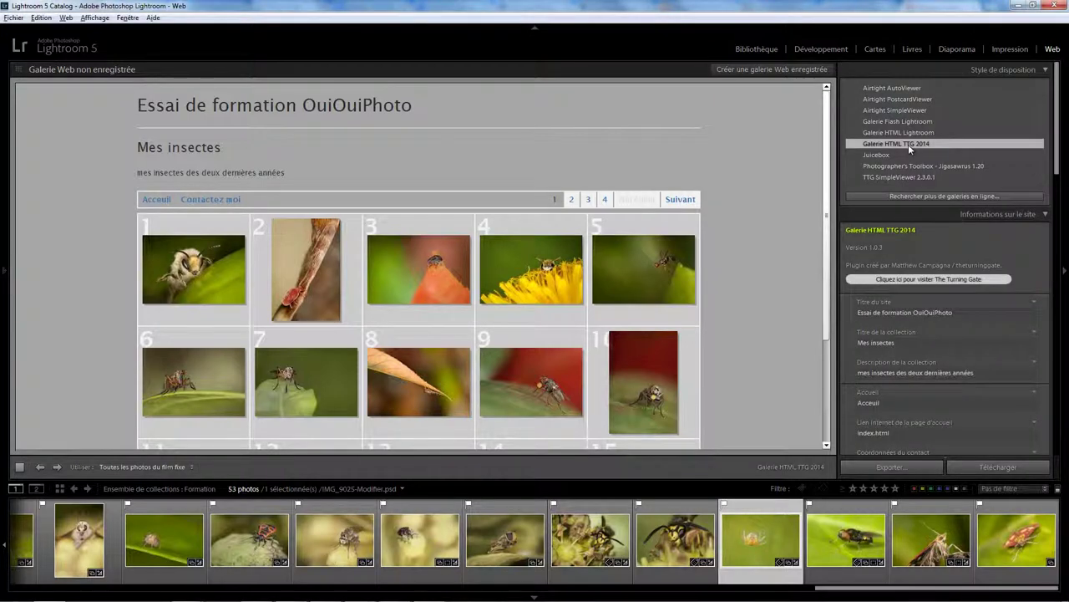
drag(1058, 155, 1062, 447)
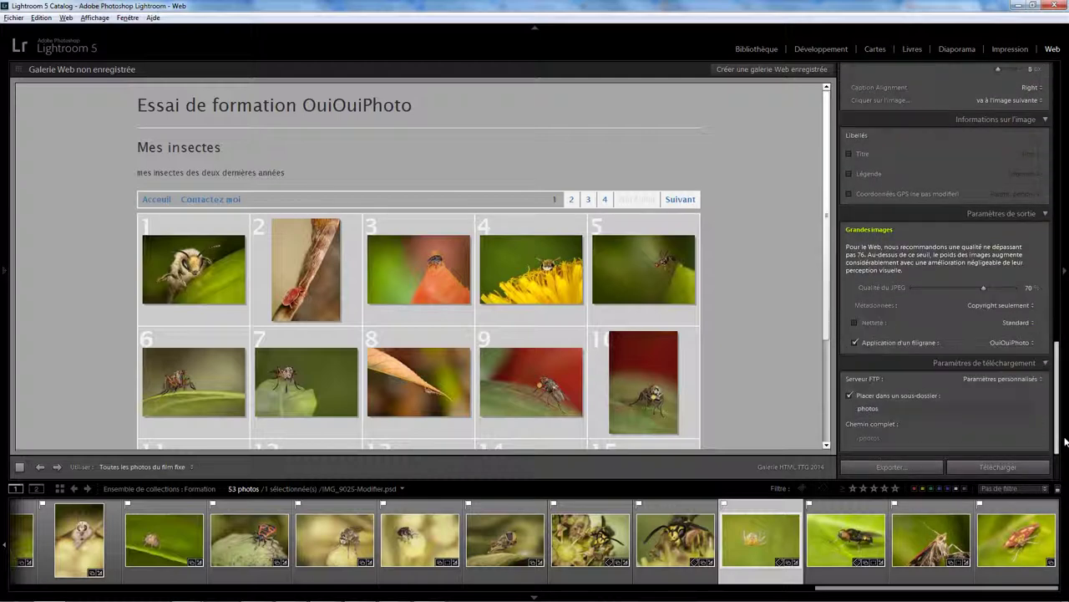
click(991, 378)
Choose Modifier... for the FTP server and move the empty FTP settings dialog higher up
click(962, 408)
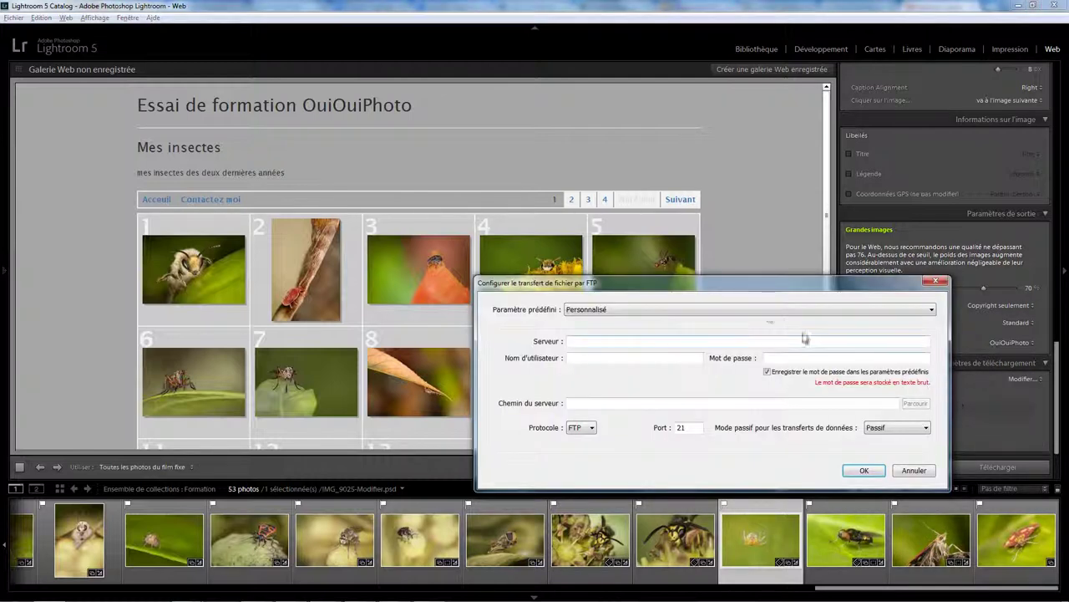
drag(738, 280, 674, 236)
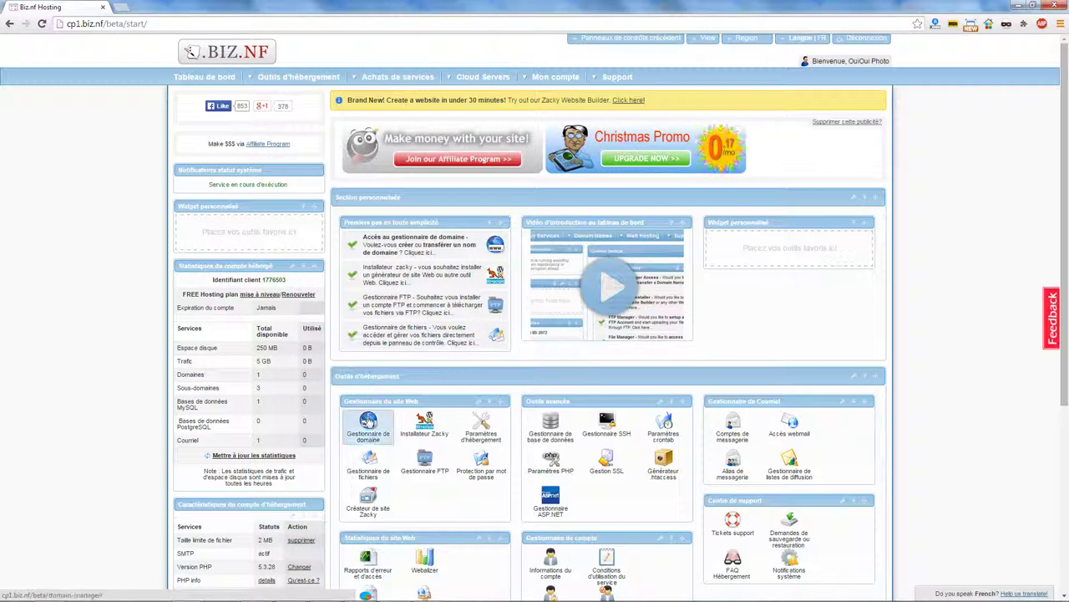
Navigate from the domain manager back home and into the Biz.nf Gestionnaire FTP
click(367, 430)
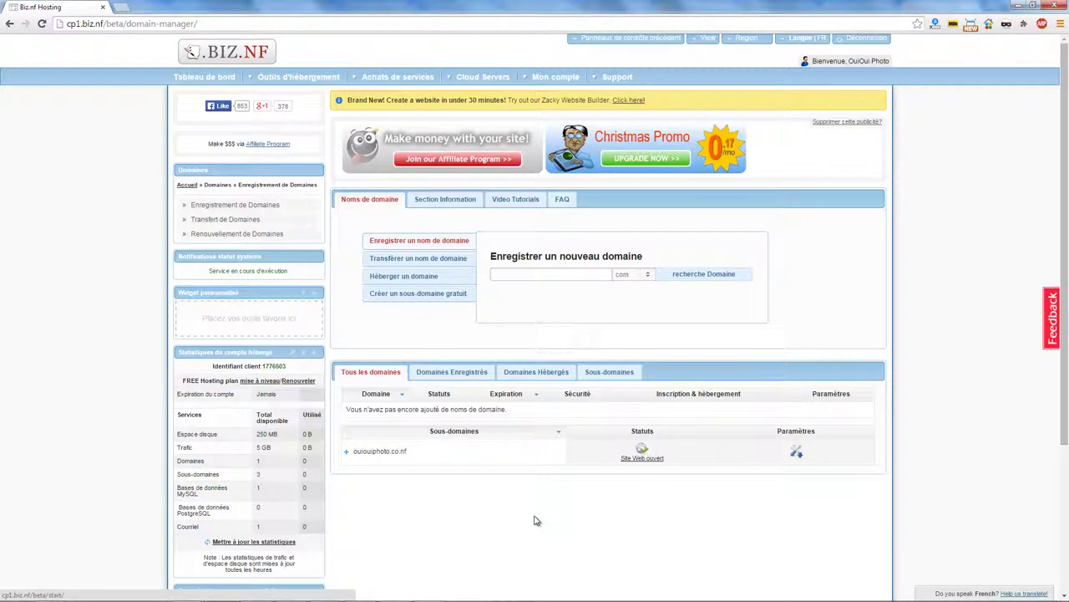
click(187, 184)
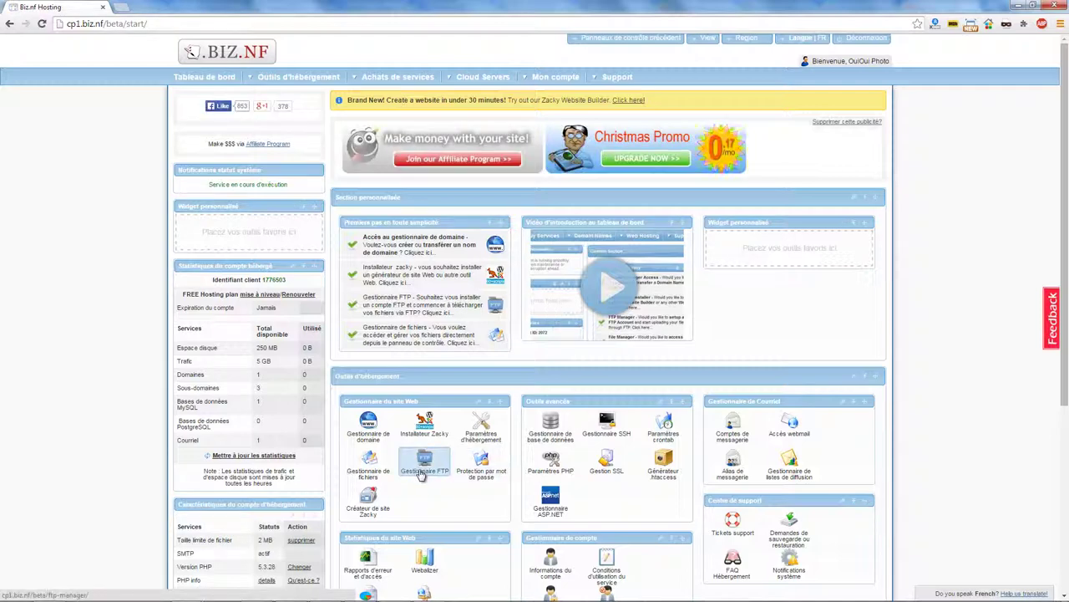
click(424, 473)
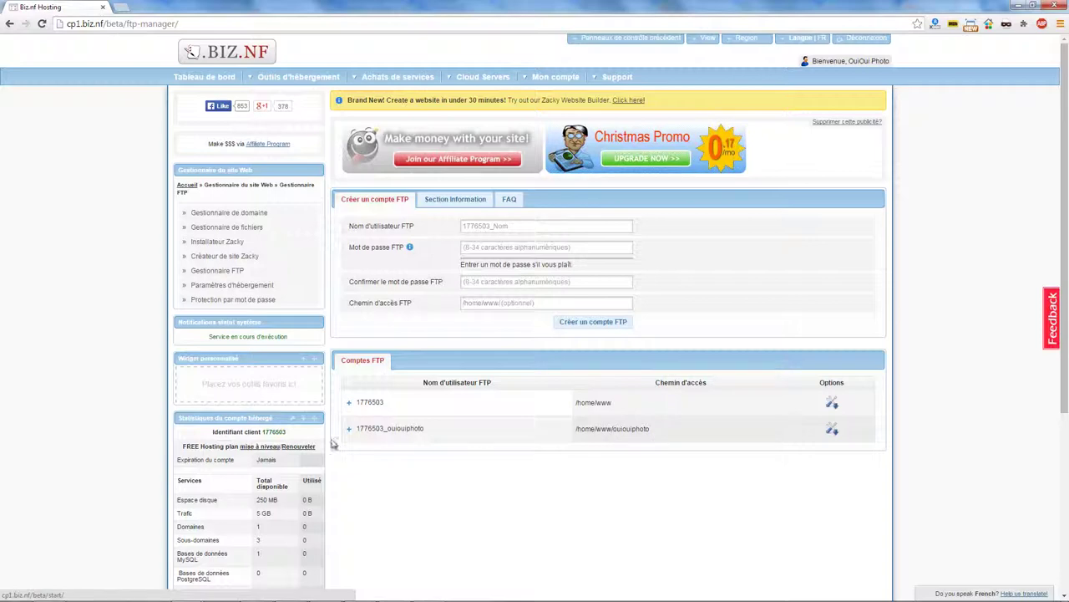
Show the ouiouiphoto account's FTP Information and select the hostname ouiouiphoto.co.nf
click(374, 431)
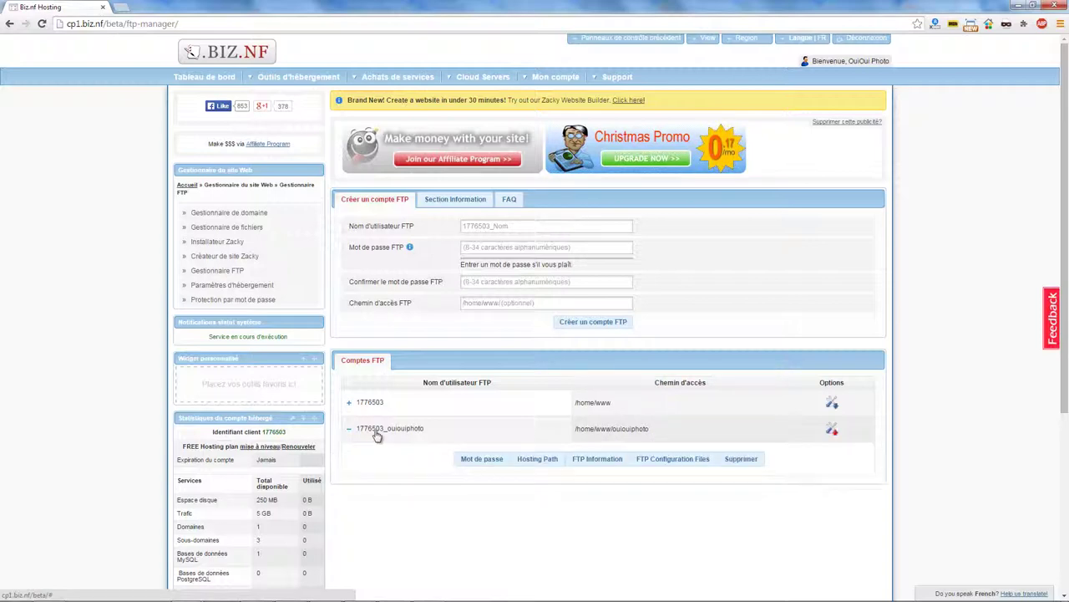
click(597, 458)
scroll(635, 417, down, 2)
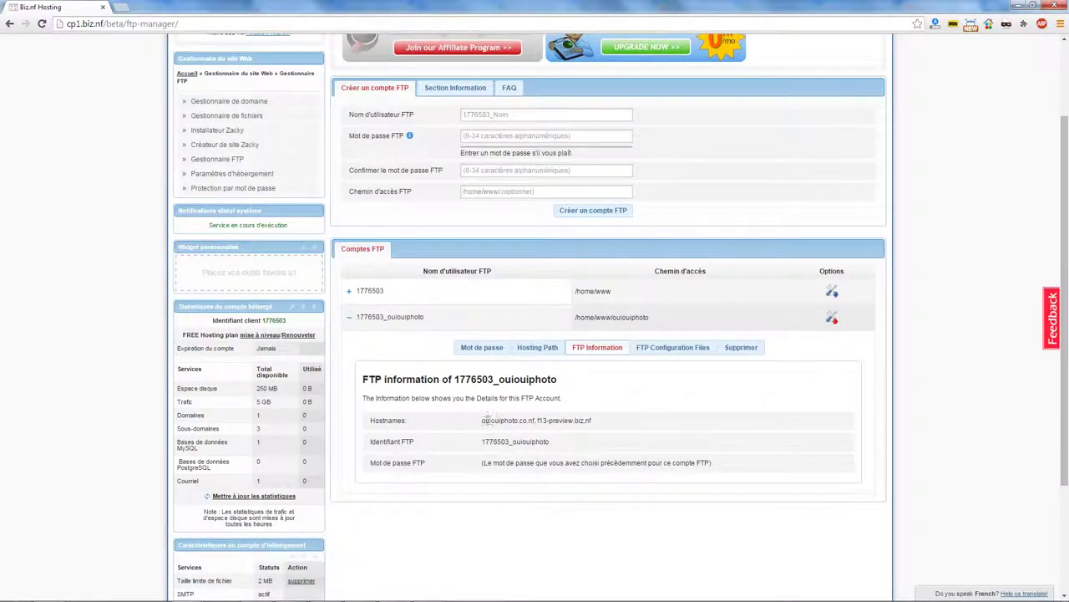
drag(482, 420, 592, 421)
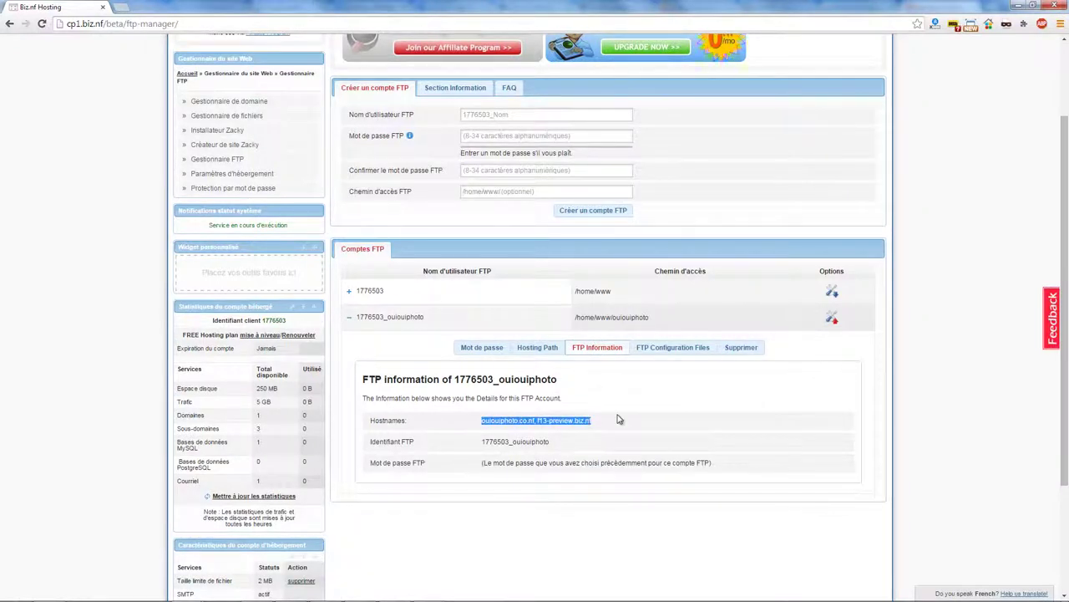
click(560, 421)
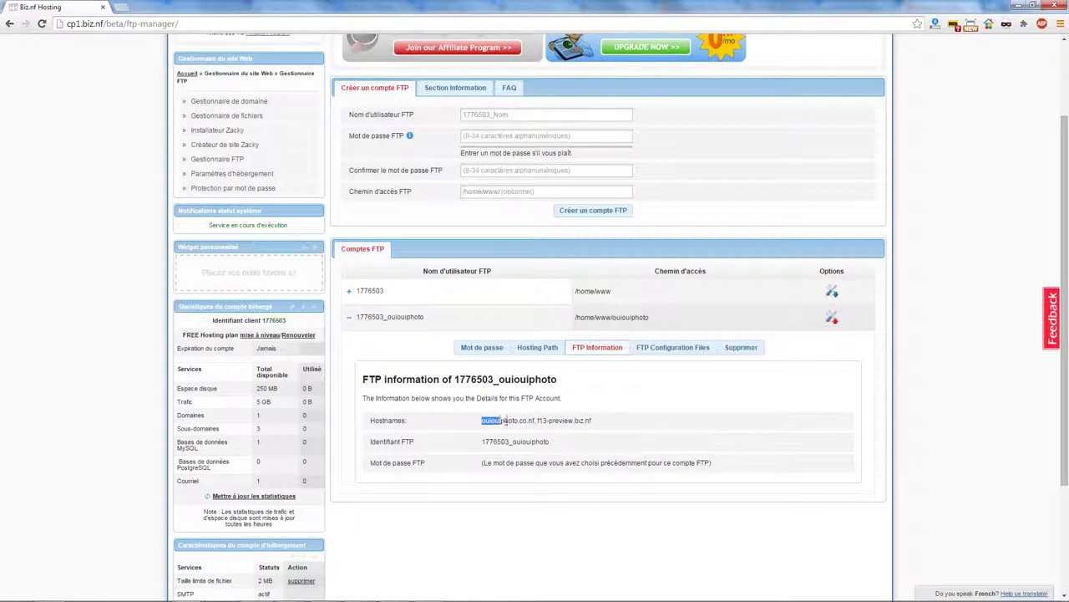
drag(482, 420, 594, 420)
key(ctrl+c)
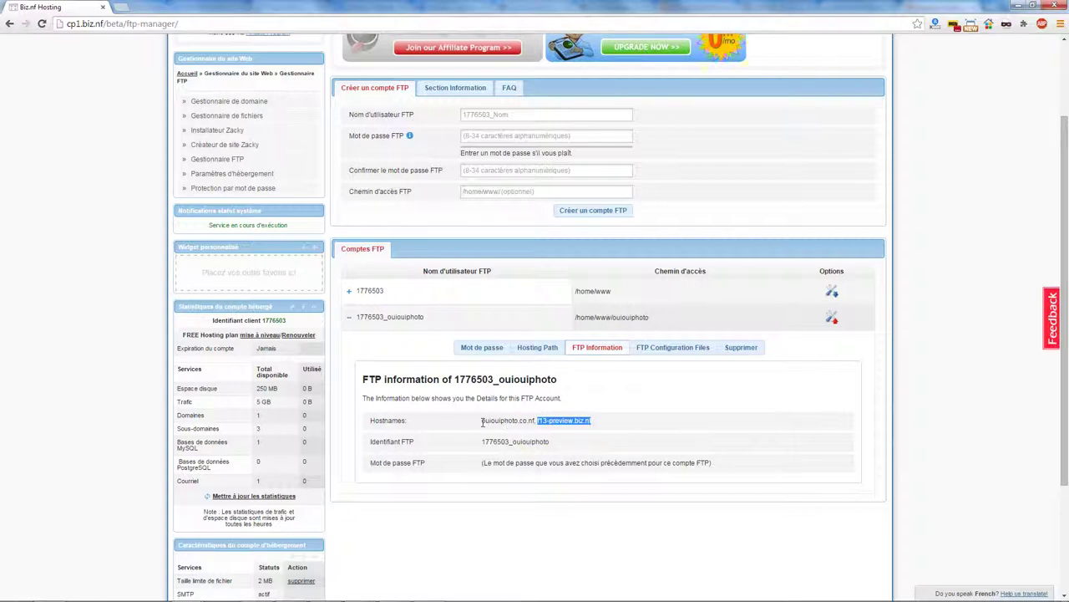
drag(482, 420, 535, 420)
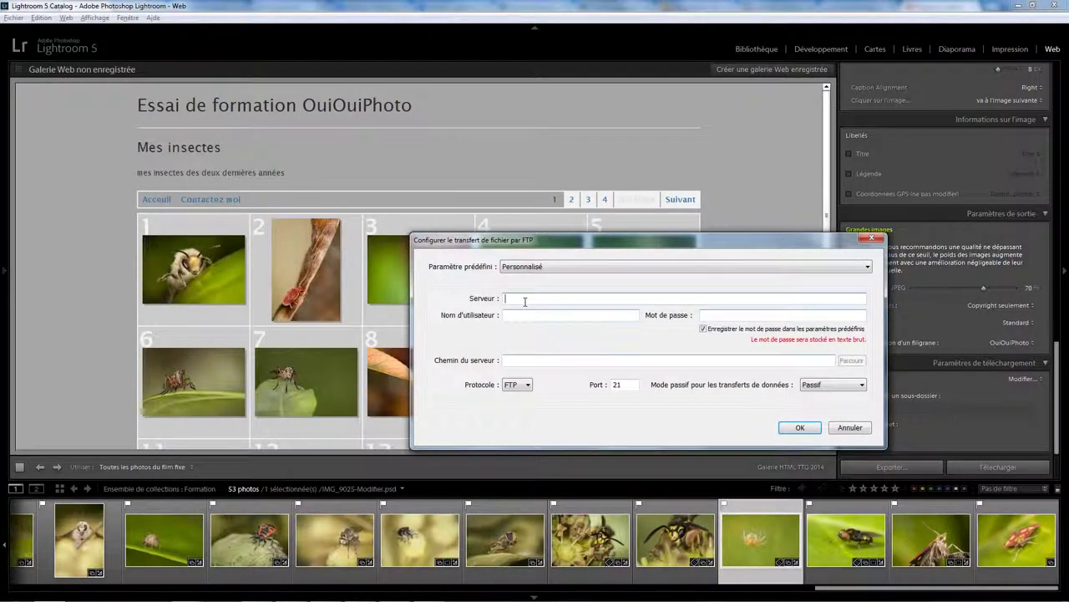
Enter ouiouiphoto.co.nf as Serveur and copy the Identifiant FTP into Nom d'utilisateur
key(ctrl+v)
key(alt+Tab)
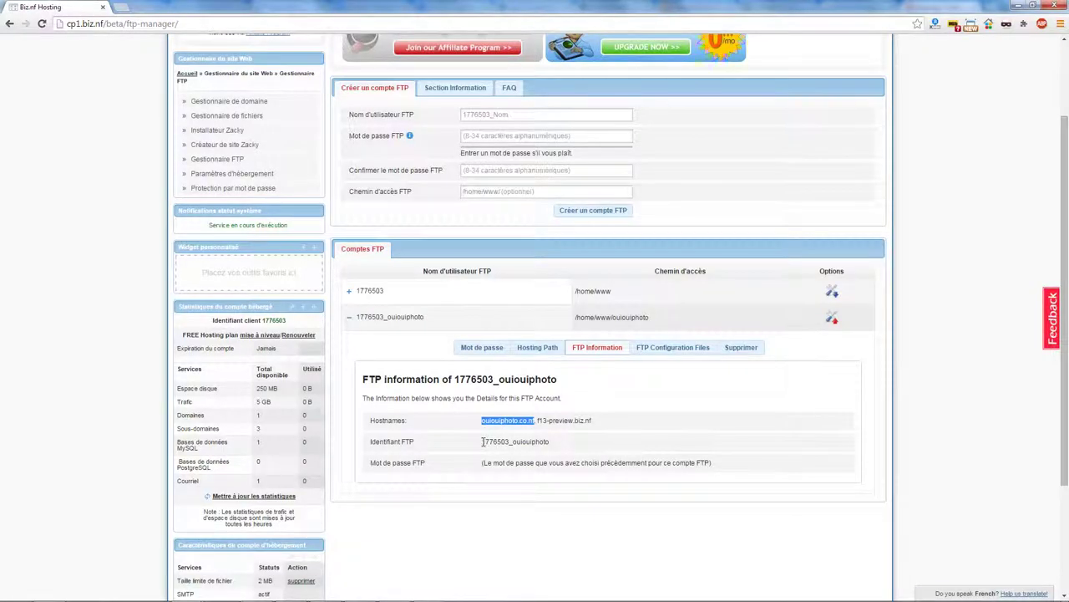
drag(483, 441, 551, 441)
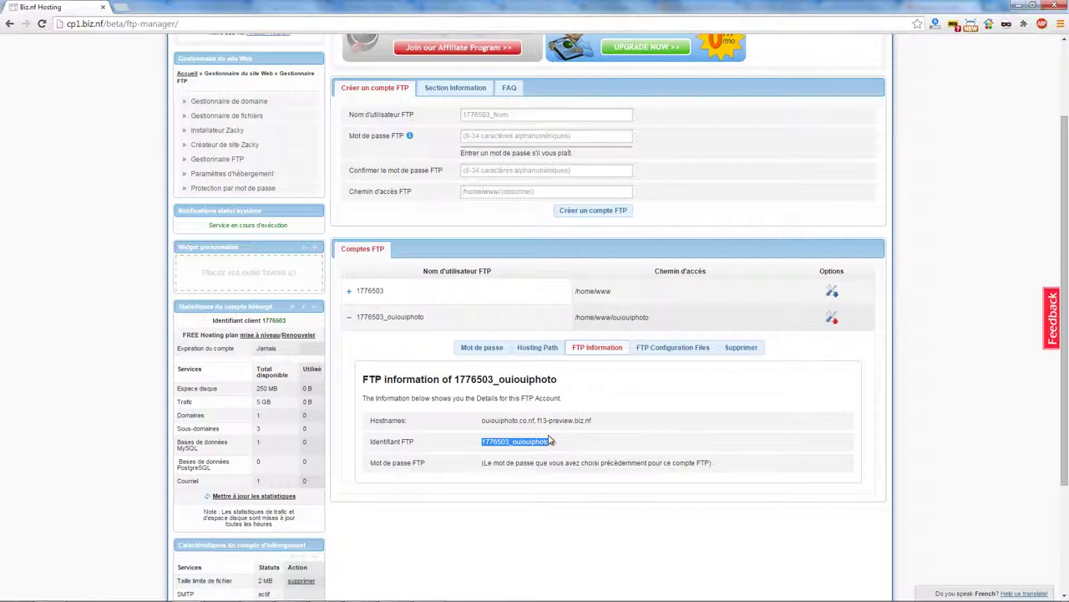
key(ctrl+c)
key(alt+Tab)
key(ctrl+v)
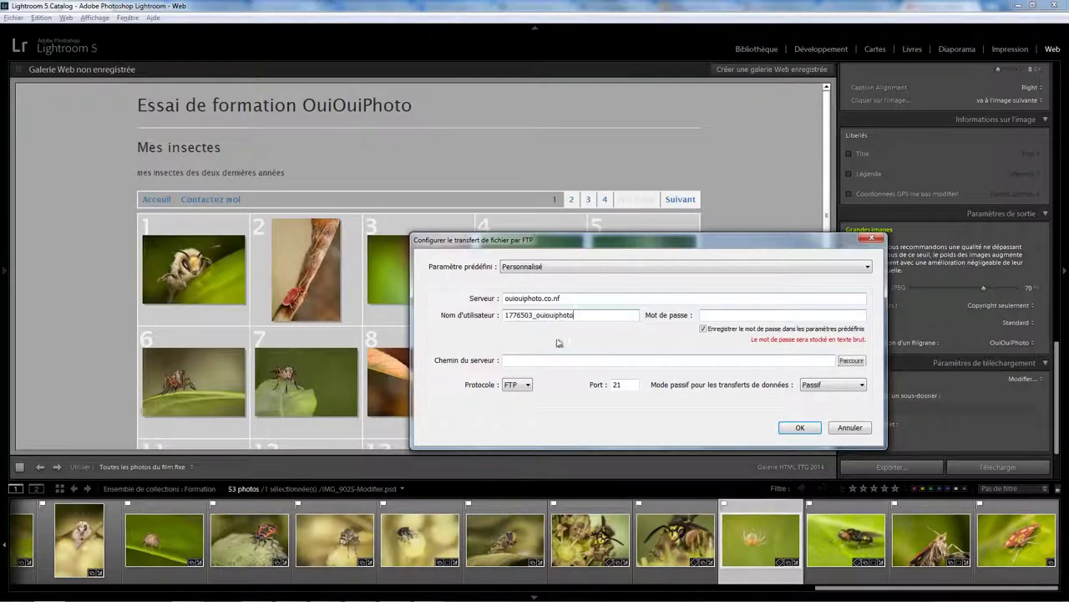
Enter the FTP account password and move on to the Chemin du serveur field
click(710, 314)
text(********)
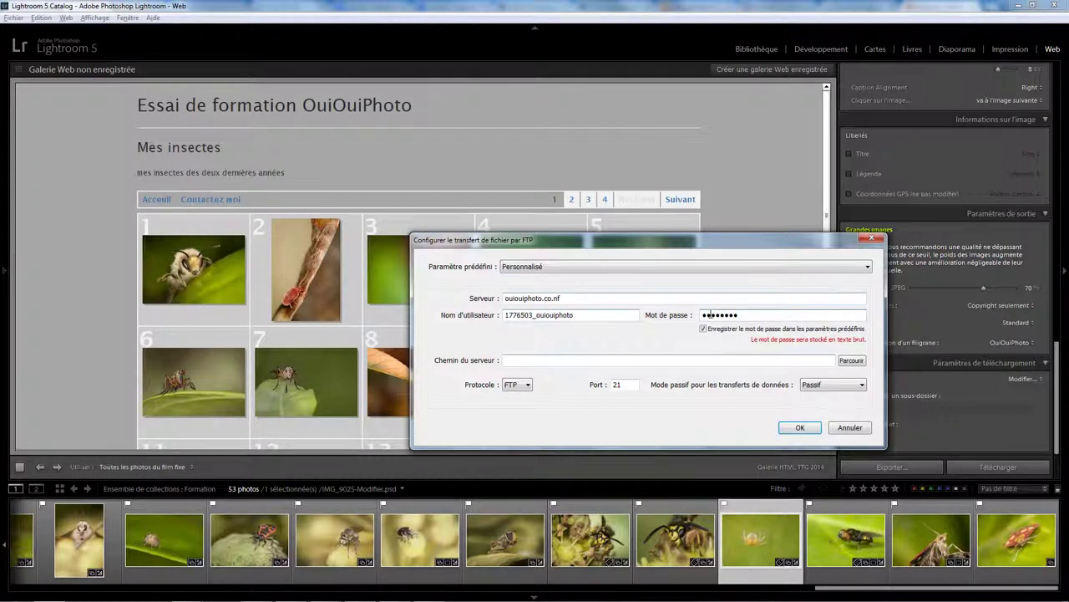
click(549, 360)
Cancel out of the server-folder browser and confirm the FTP settings with OK
click(850, 361)
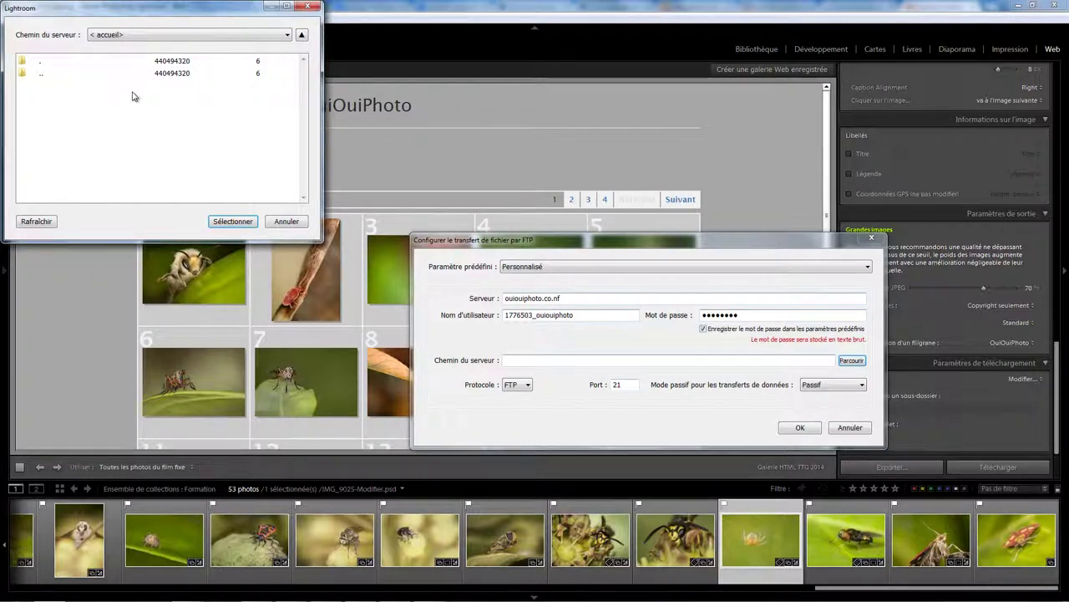
click(287, 222)
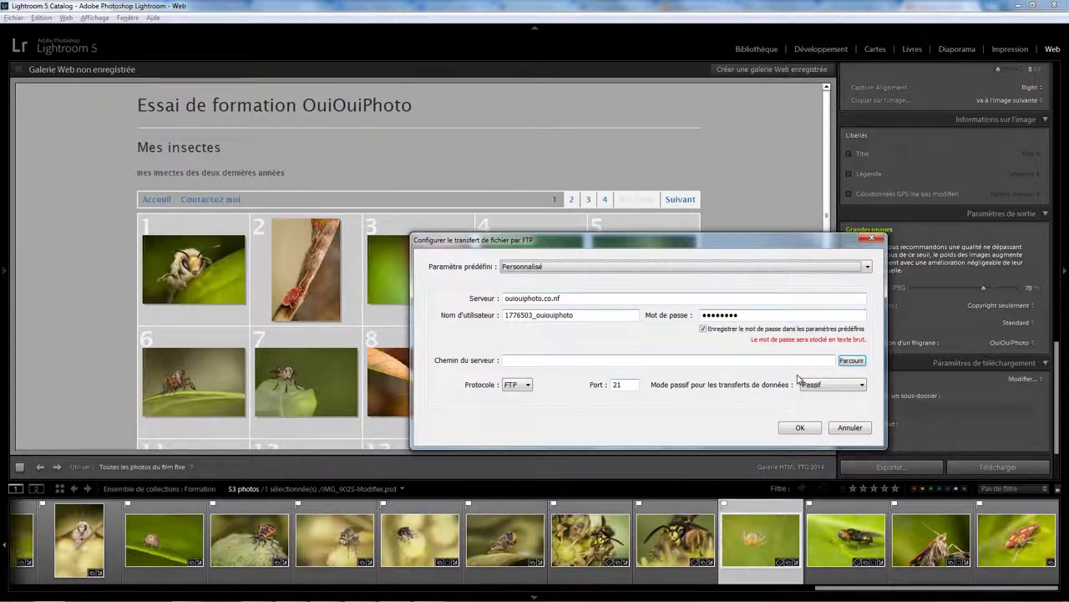
click(804, 428)
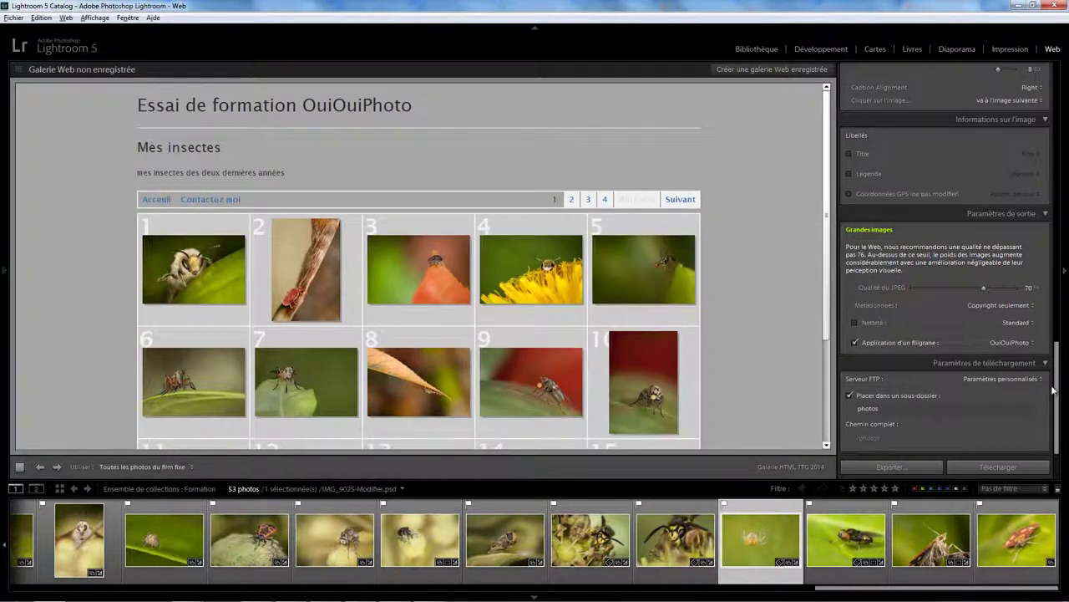
Uncheck Placer dans un sous-dossier, then reopen the FTP configuration and cancel it unchanged
click(886, 407)
click(868, 397)
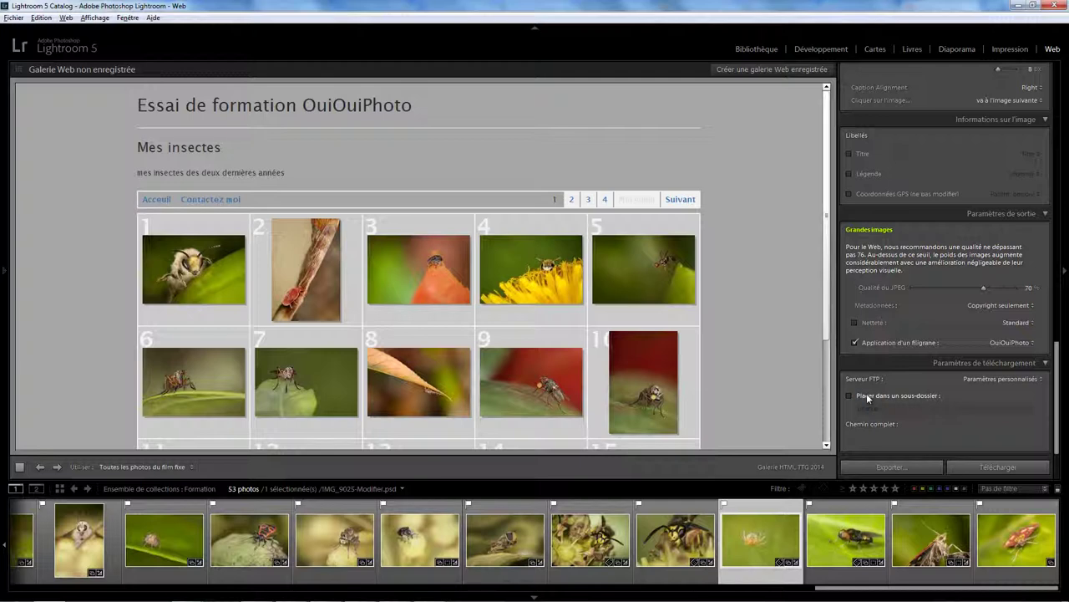
click(990, 378)
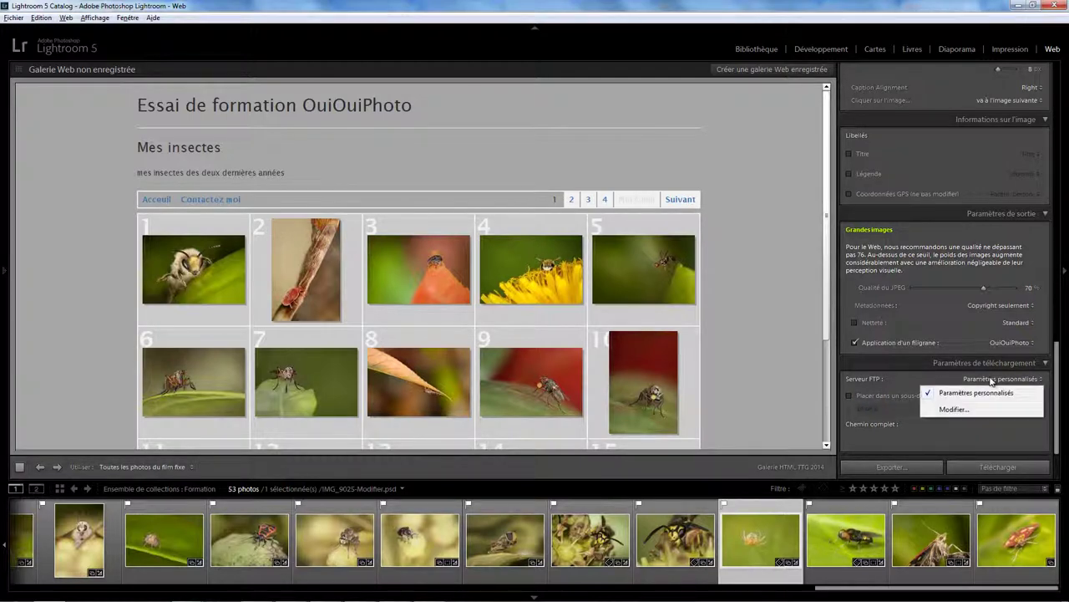
click(954, 408)
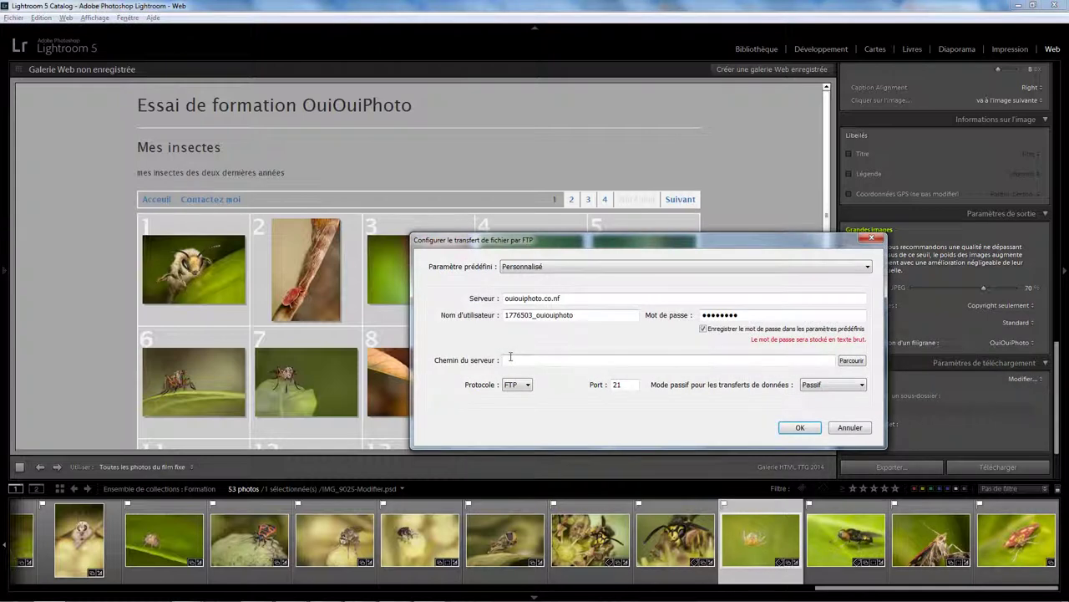
click(860, 430)
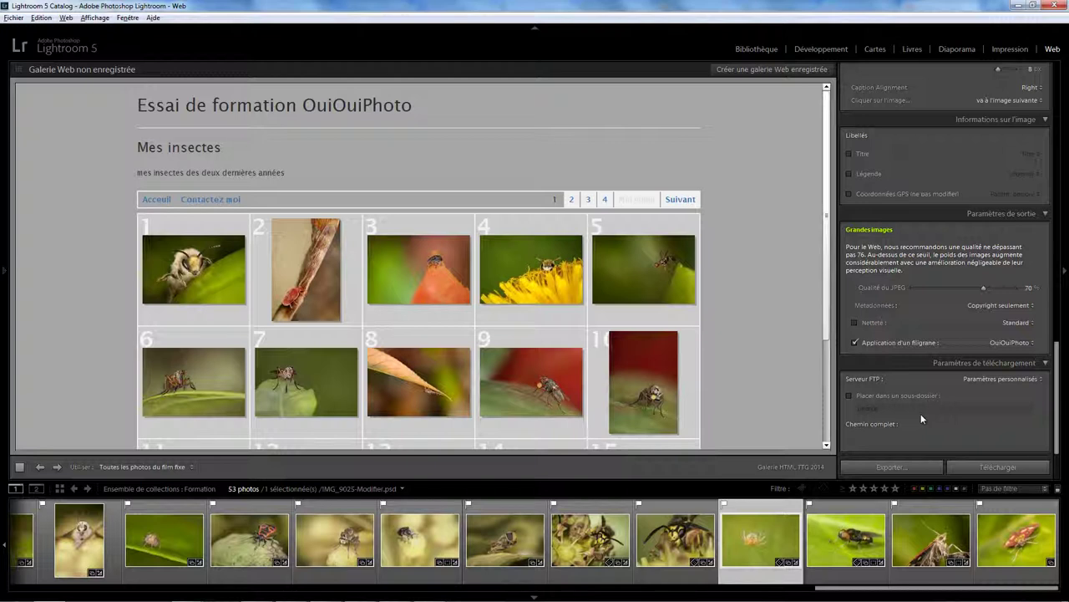
Start the Télécharger upload of the insect gallery to the ouiouiphoto.co.nf FTP server
click(1000, 467)
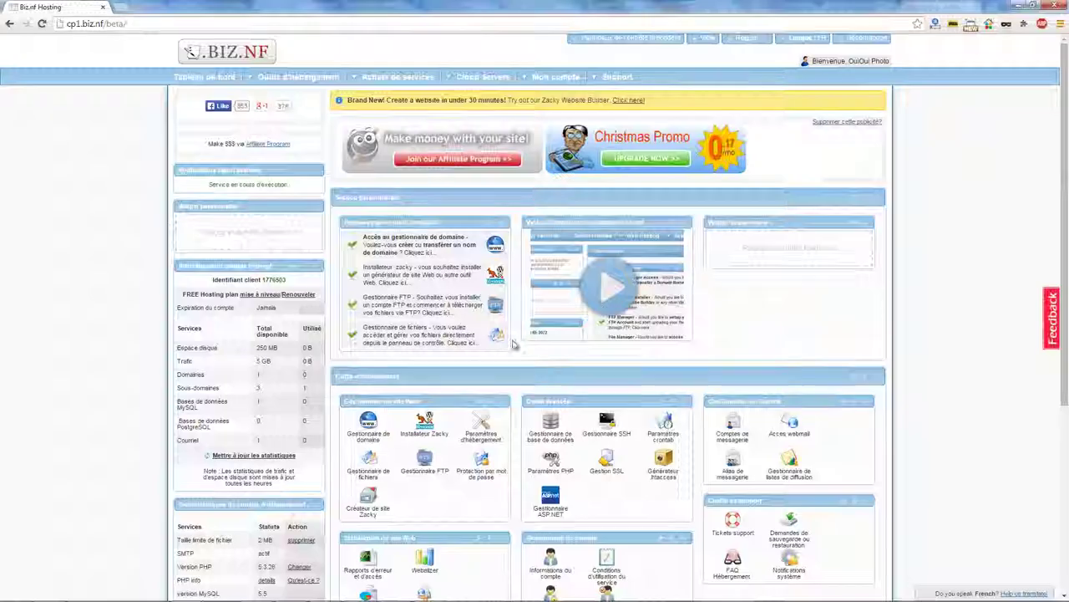
Check the uploaded index.html and photos folder in ouiouiphoto, then return to the dashboard
click(369, 465)
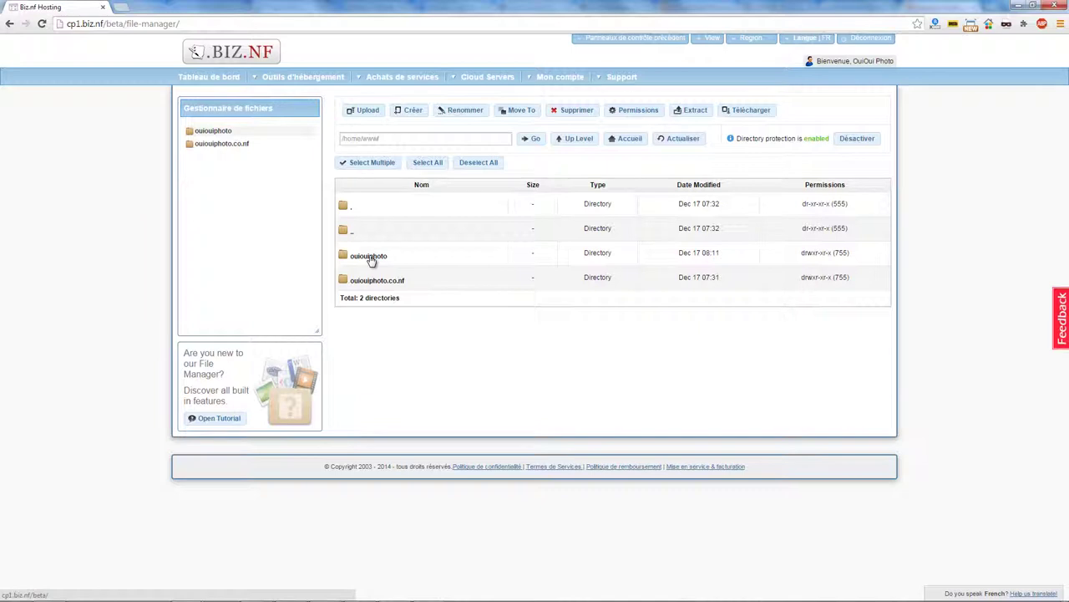
double_click(371, 259)
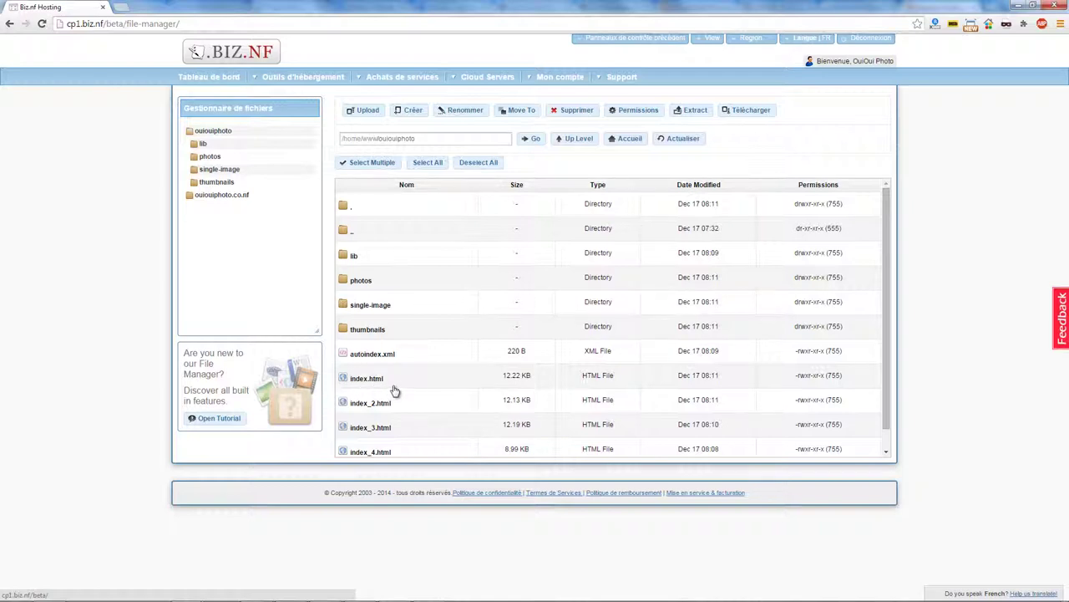
click(218, 84)
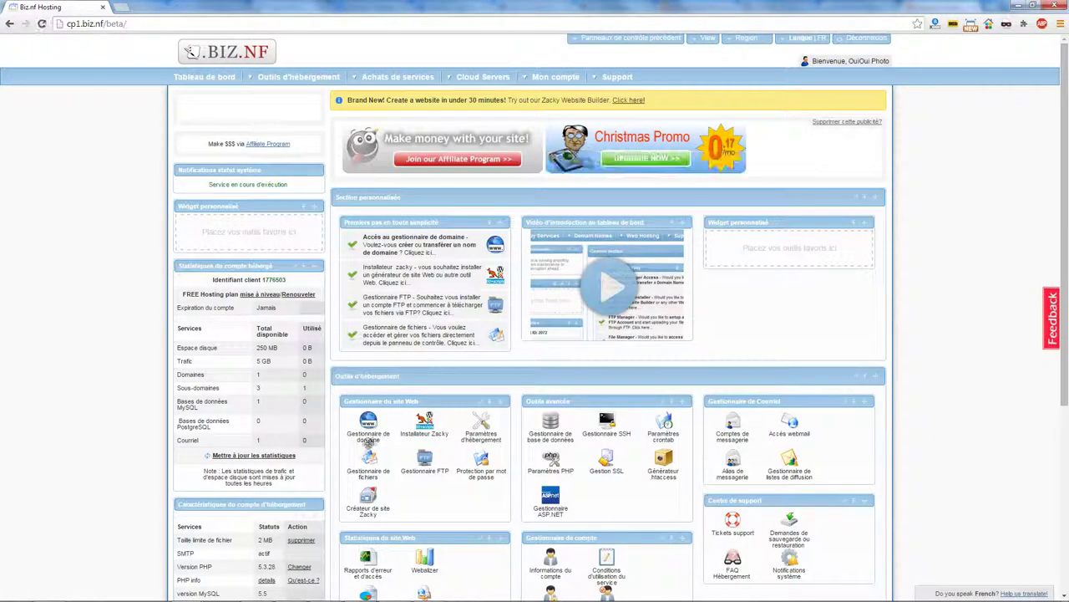
Copy ouiouiphoto.co.nf from the domain manager and paste it into Chrome's address bar
click(368, 434)
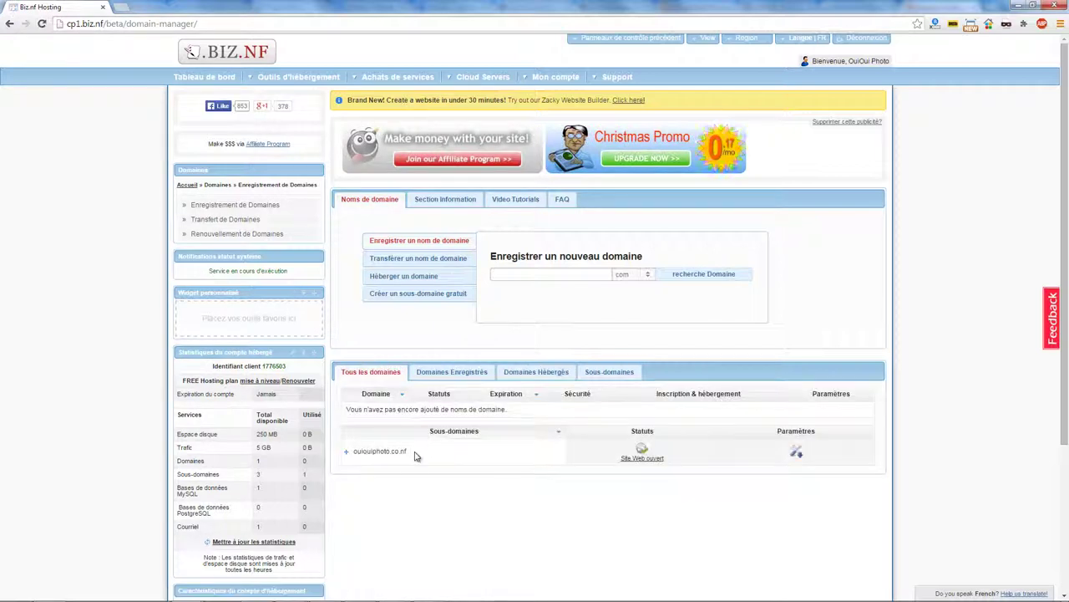
drag(407, 451, 353, 454)
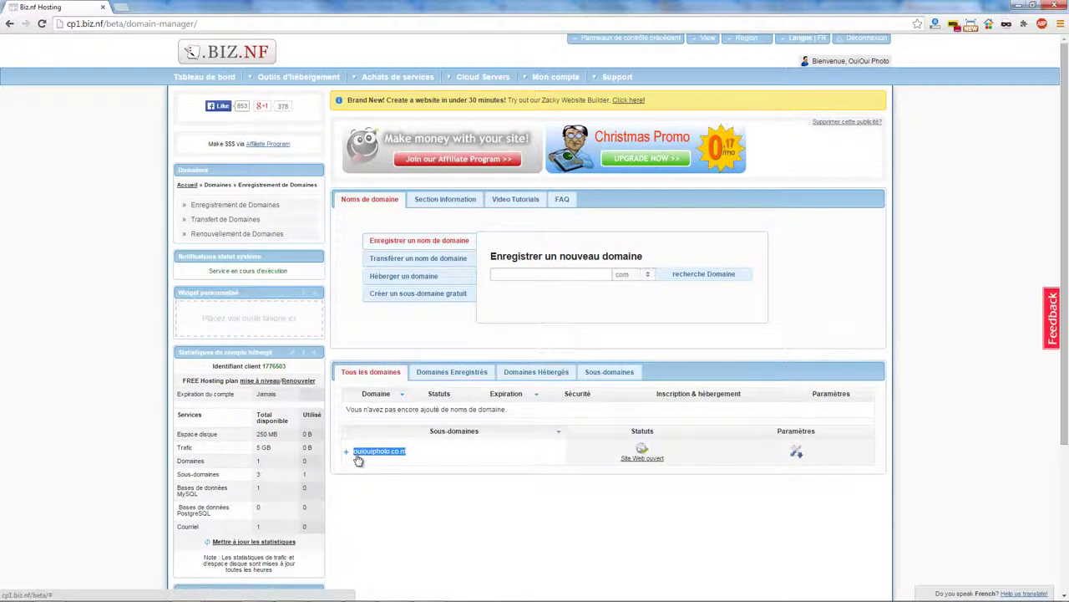
key(ctrl+c)
click(204, 23)
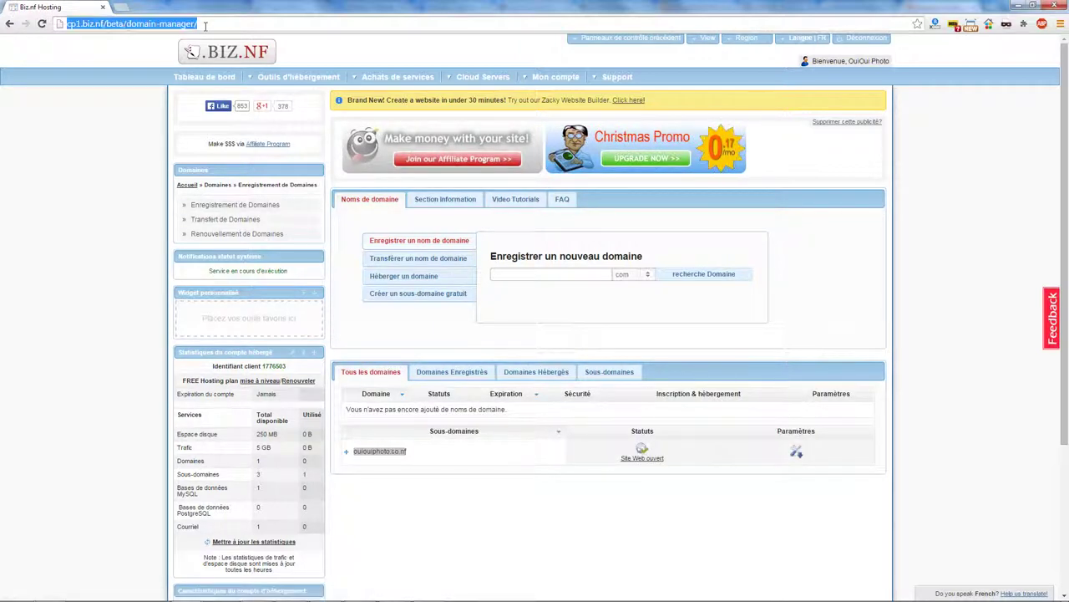
key(ctrl+v)
Load ouiouiphoto.co.nf, view photo 3, return home, open page 2, then switch back to Lightroom
key(Return)
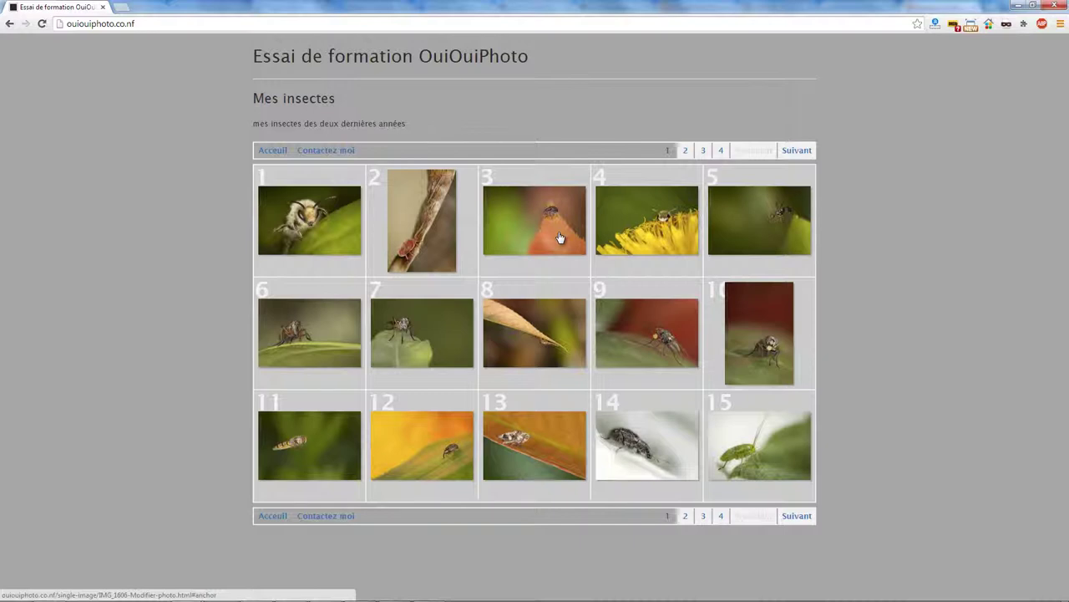
click(550, 237)
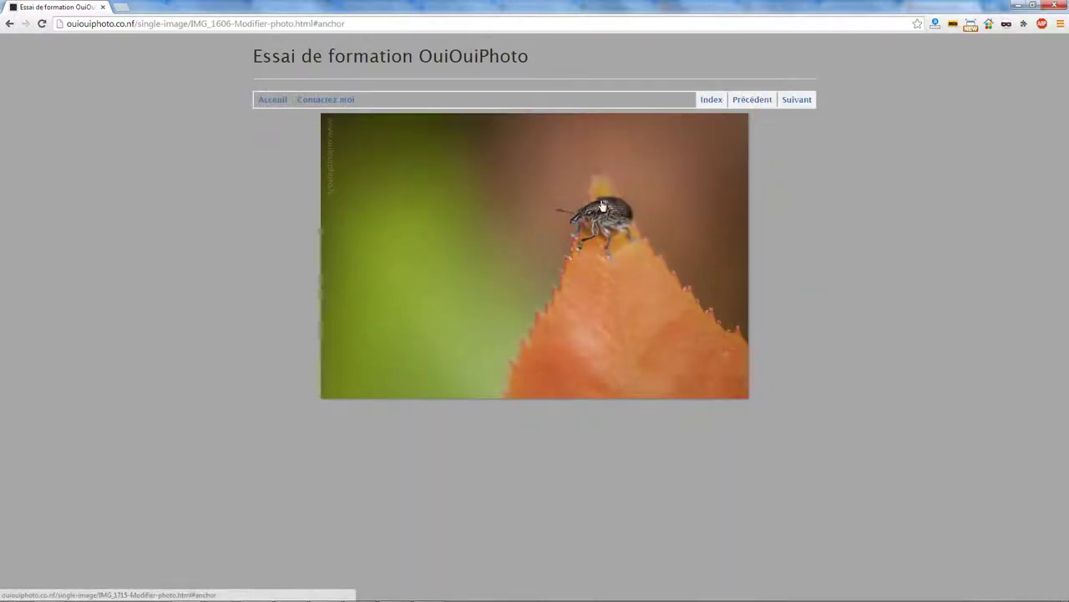
click(267, 106)
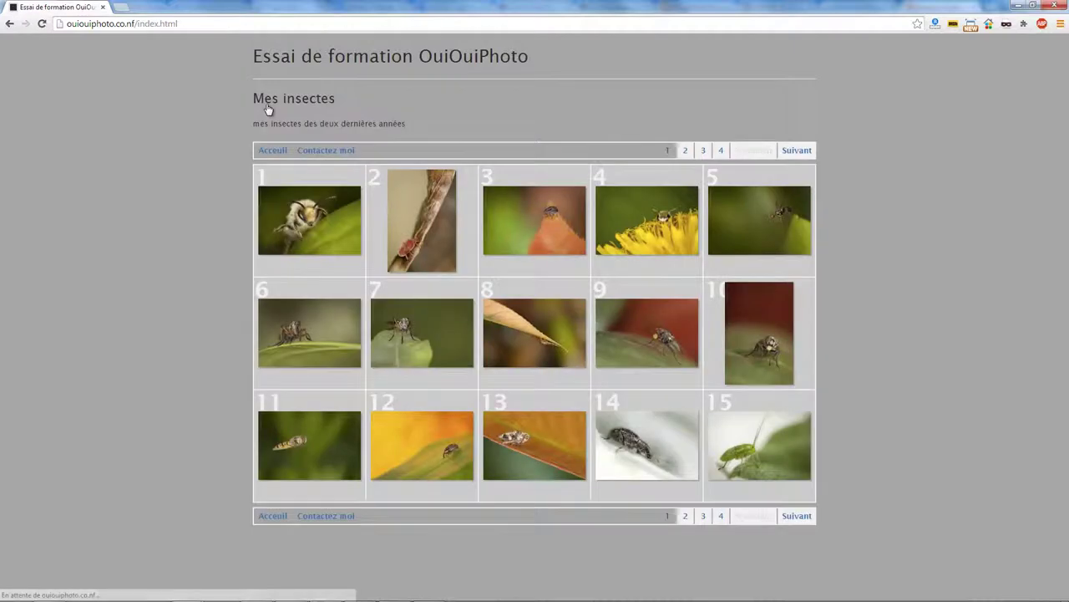
click(687, 153)
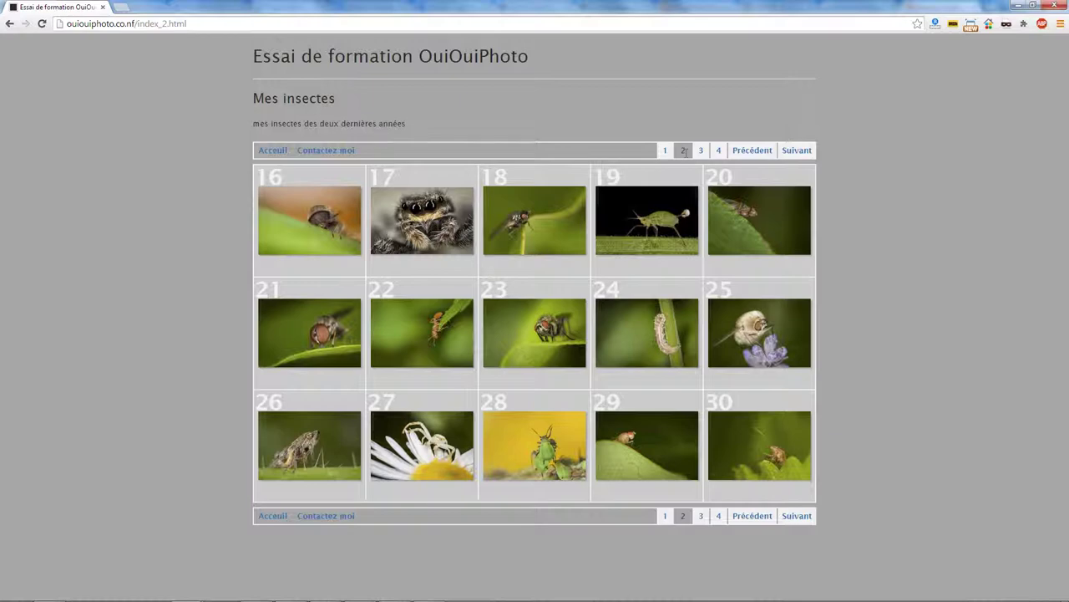
key(alt+Tab)
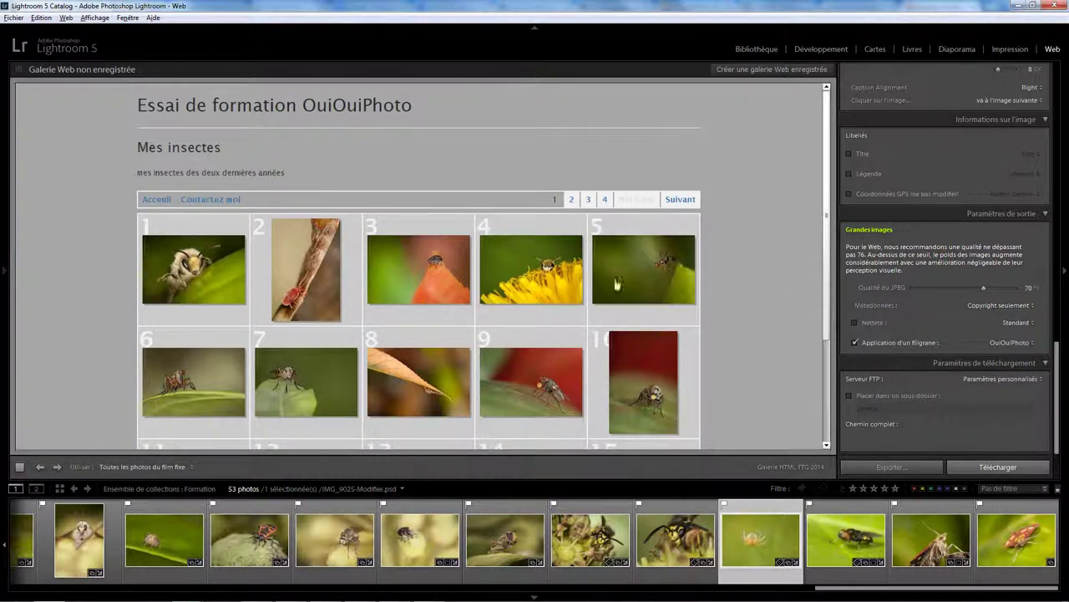
Switch to the Library module and expand OuiOuiPhoto › Series › Insectes to reveal Galerie Web
click(6, 271)
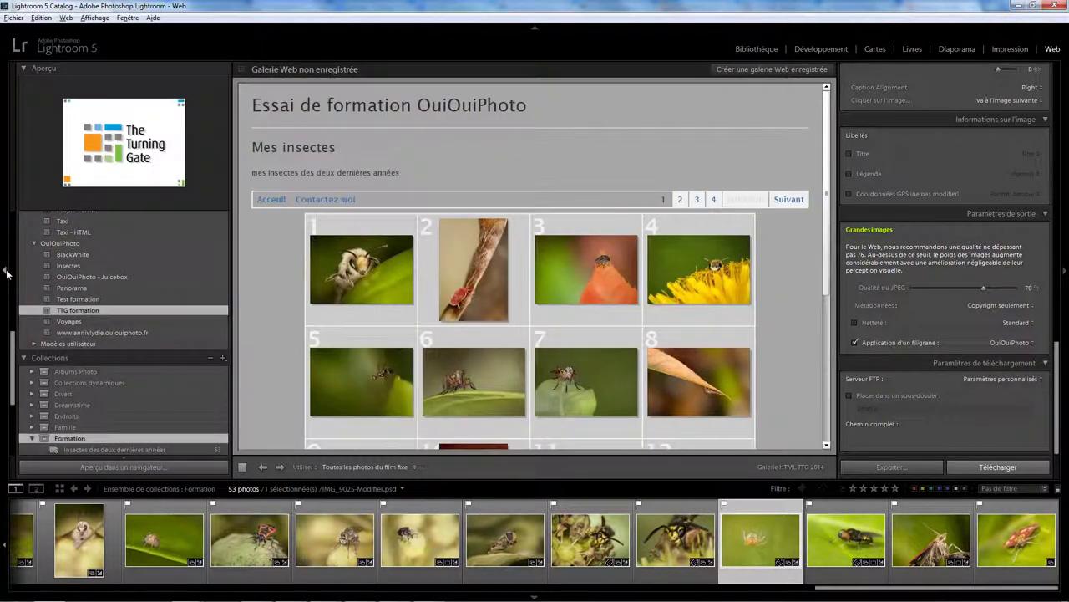
click(745, 52)
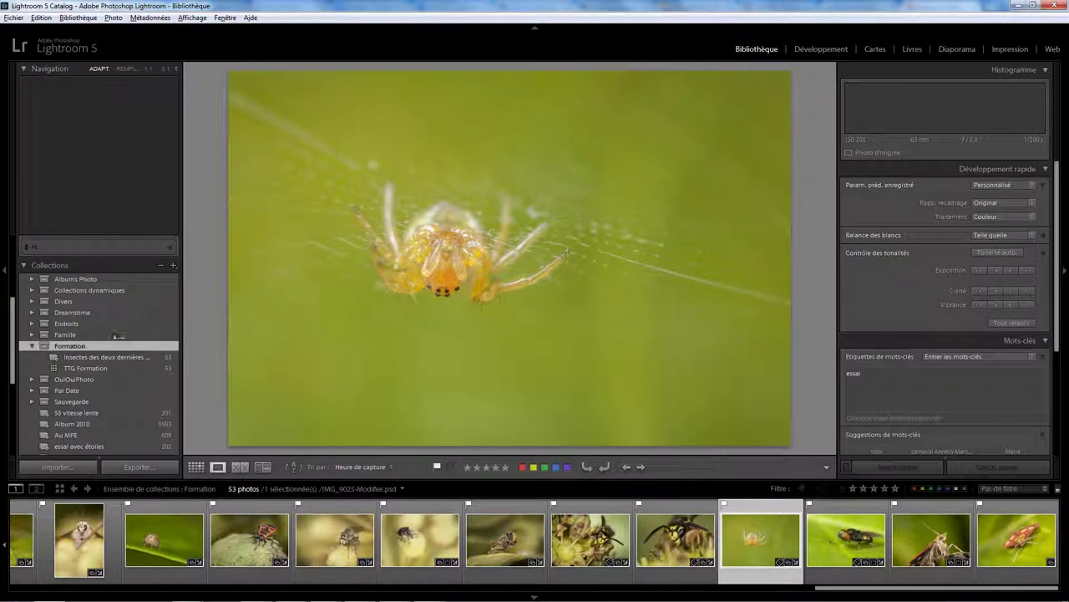
click(31, 378)
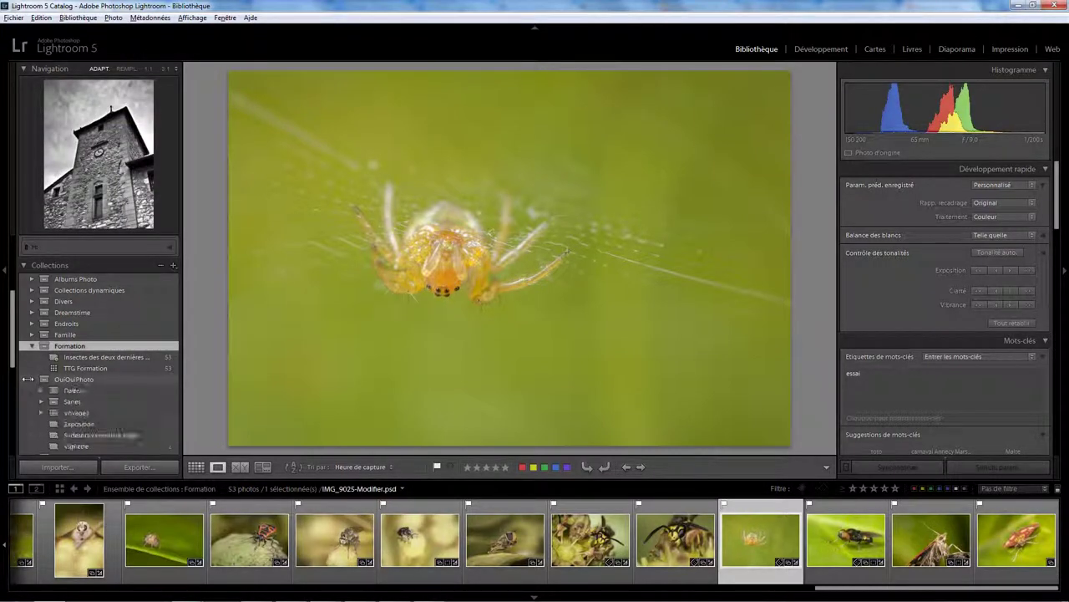
click(42, 401)
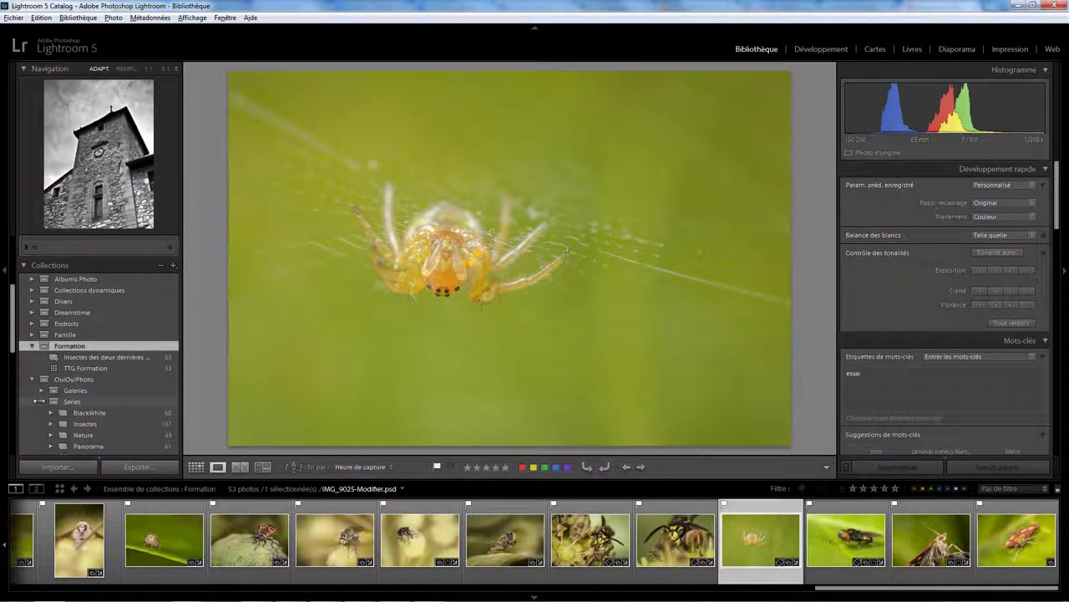
click(51, 424)
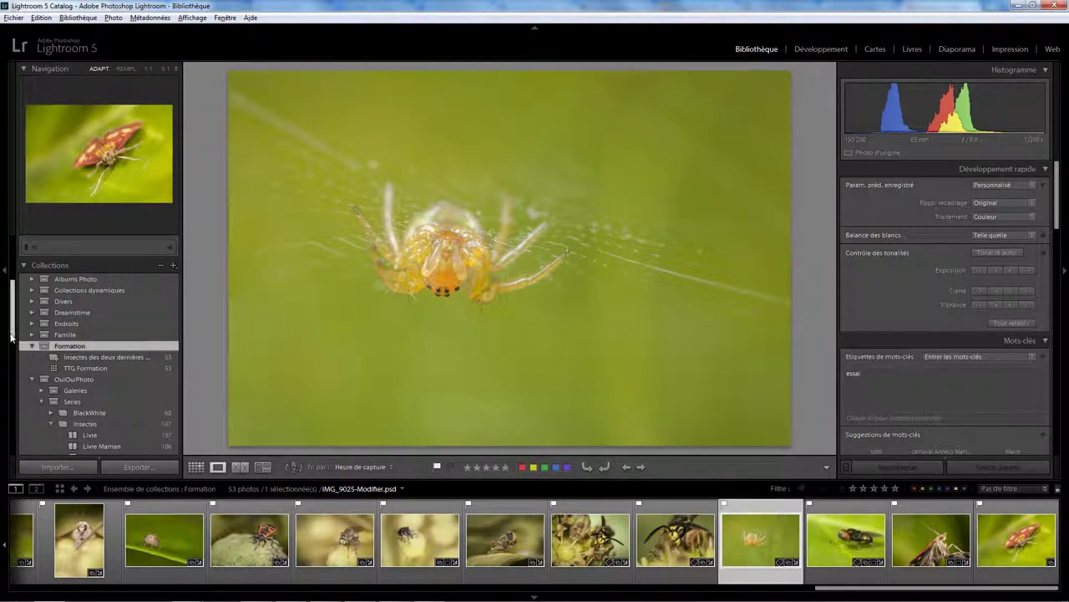
scroll(11, 347, down, 2)
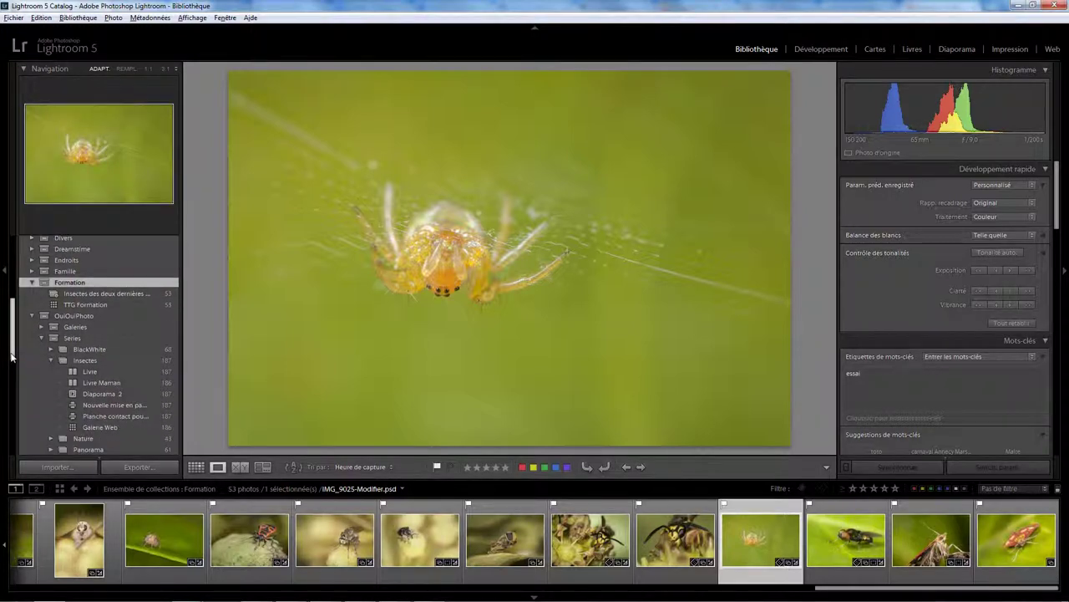
Open the Galerie Web collection as a Juicebox web gallery with the left panel hidden
double_click(105, 424)
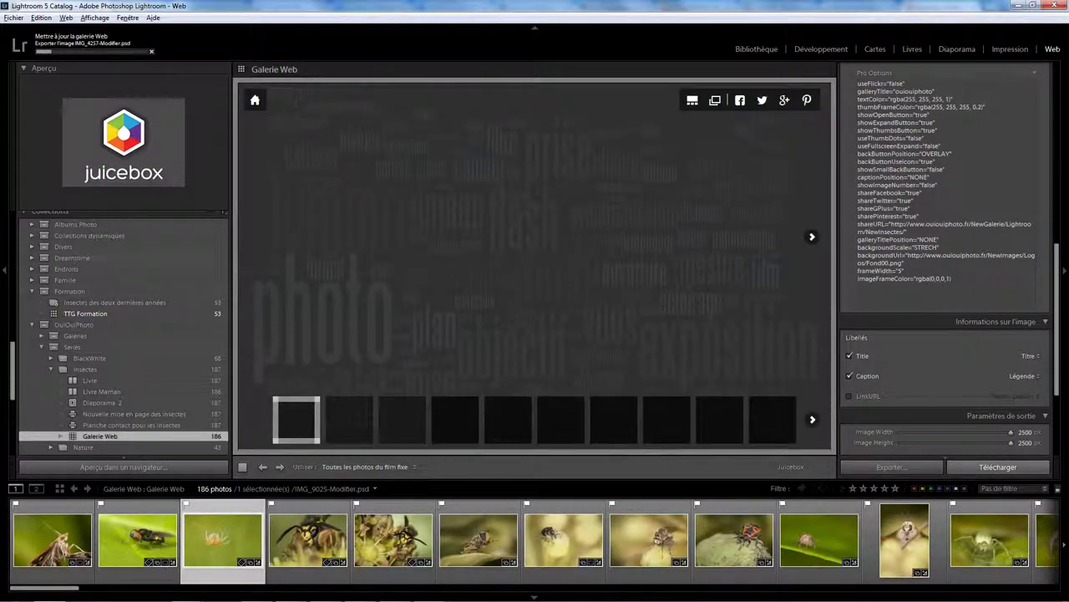
click(4, 270)
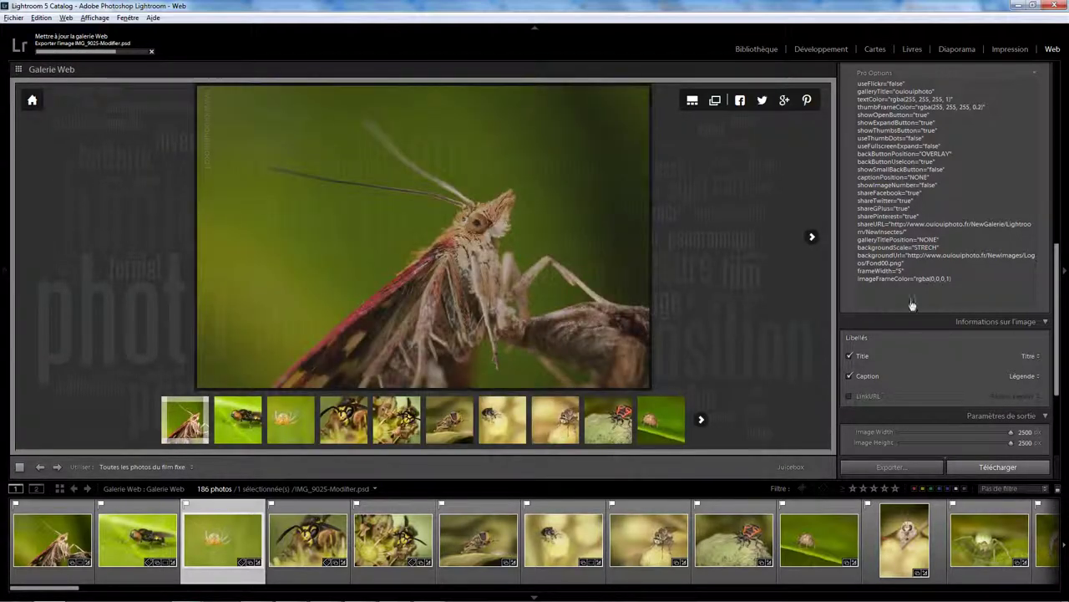
drag(1054, 270, 1054, 87)
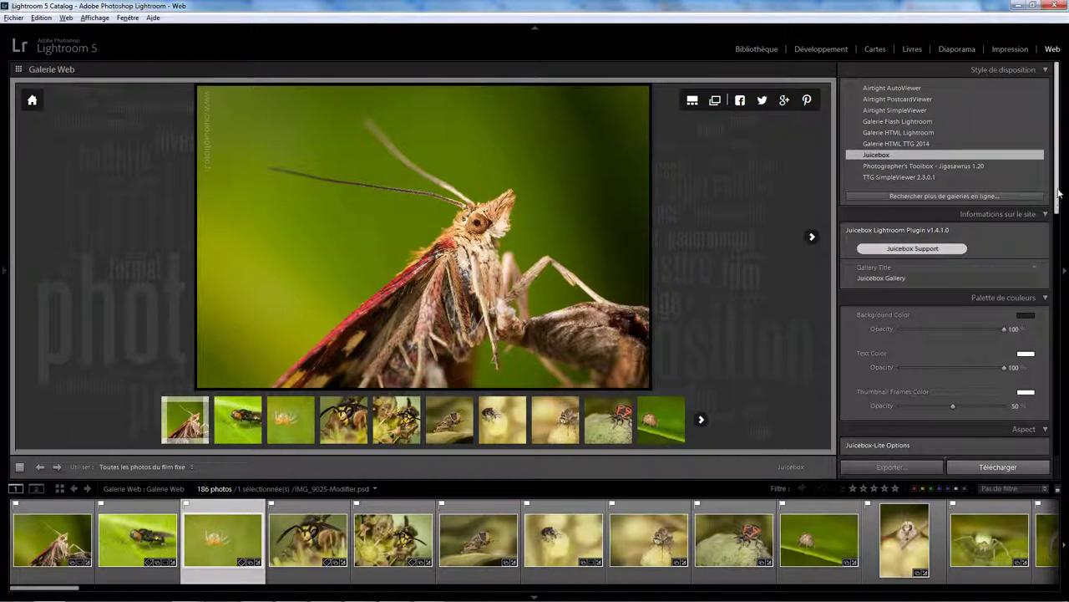
Scroll the right panel to Juicebox-Pro Options, then advance the preview to the next photo
scroll(1058, 192, down, 1)
scroll(1059, 192, down, 2)
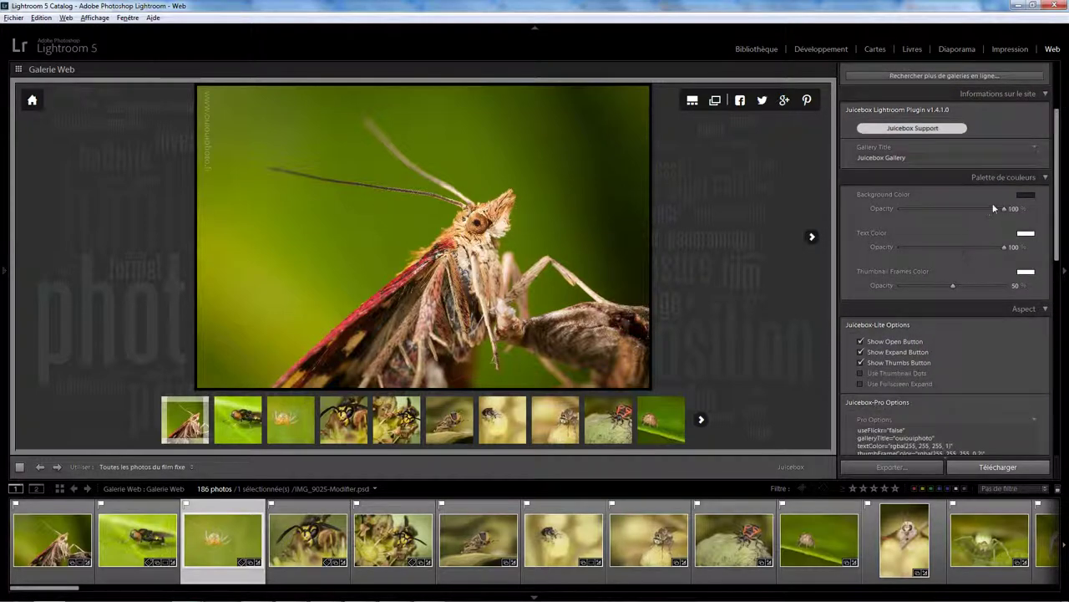
drag(1060, 238, 1058, 330)
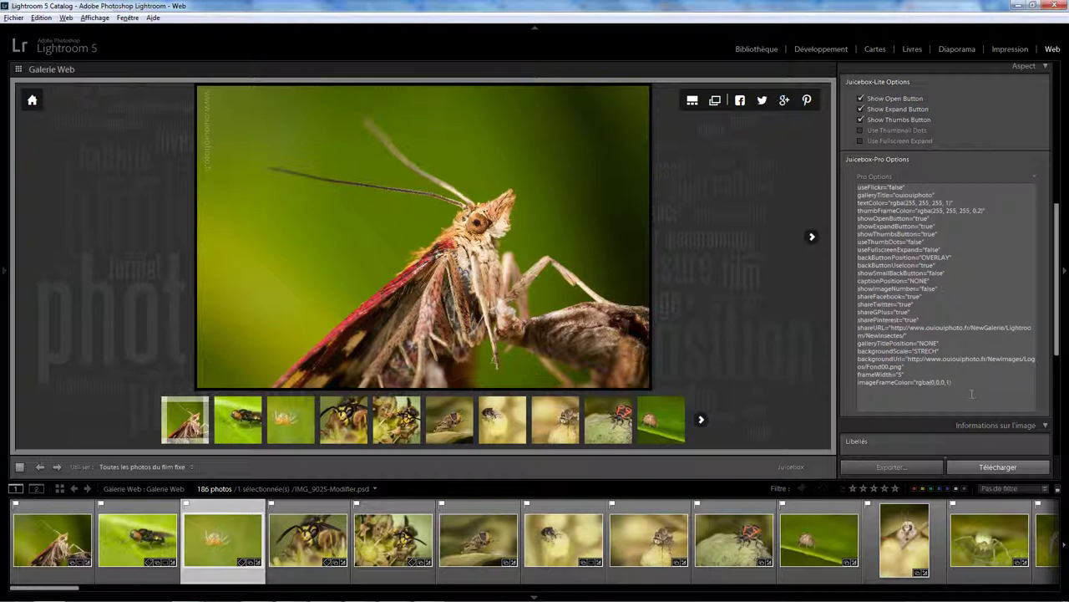
mouse_move(1058, 315)
mouse_down()
mouse_move(1059, 408)
mouse_move(744, 315)
mouse_up()
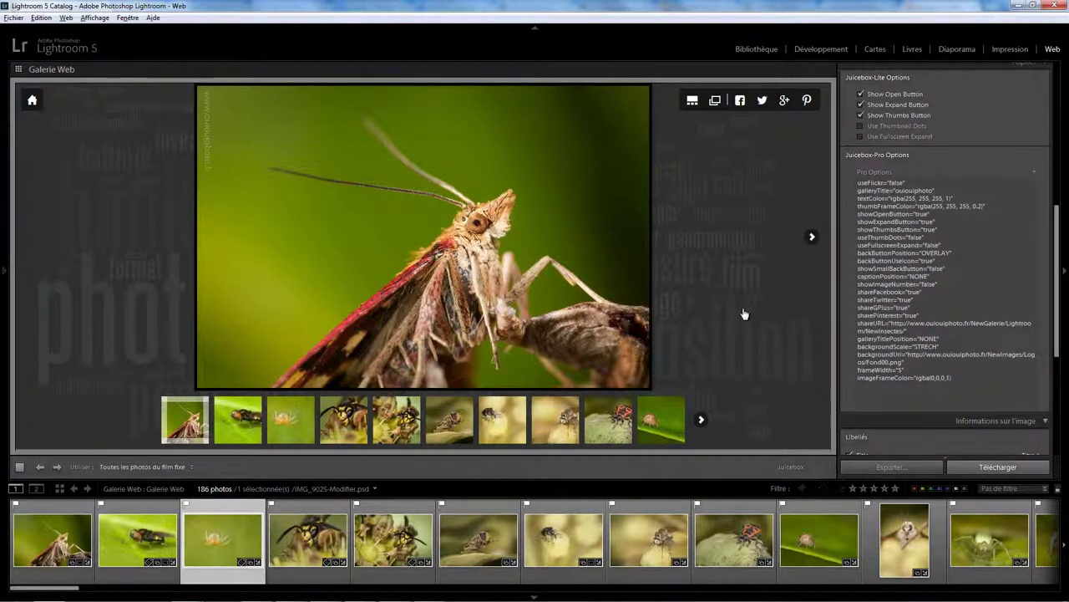
click(811, 237)
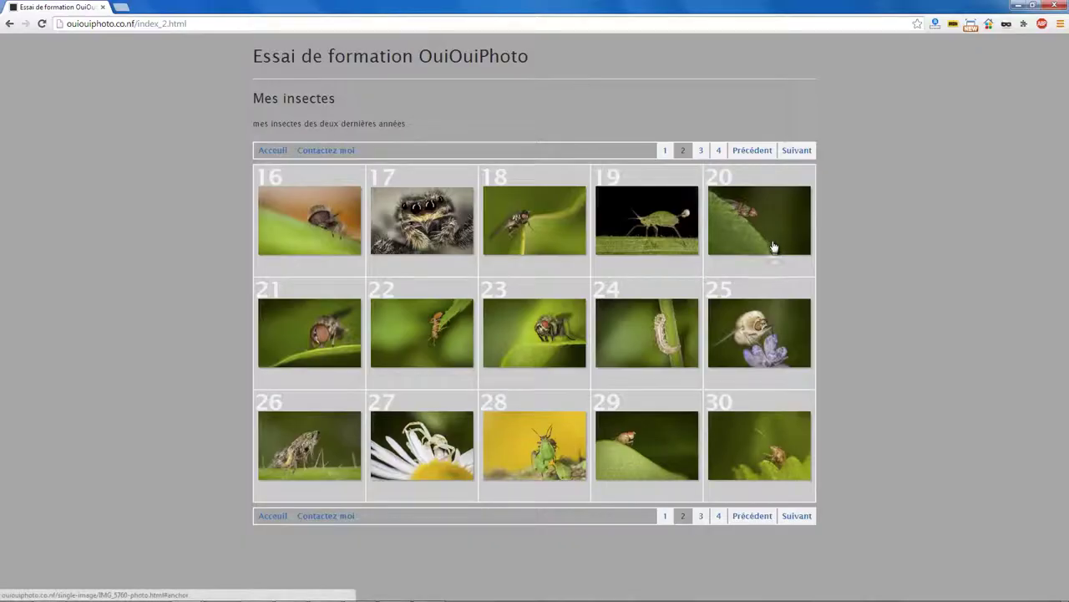
Restore Chrome to a window, narrow it to watch the gallery reflow, then widen to five columns
click(1034, 6)
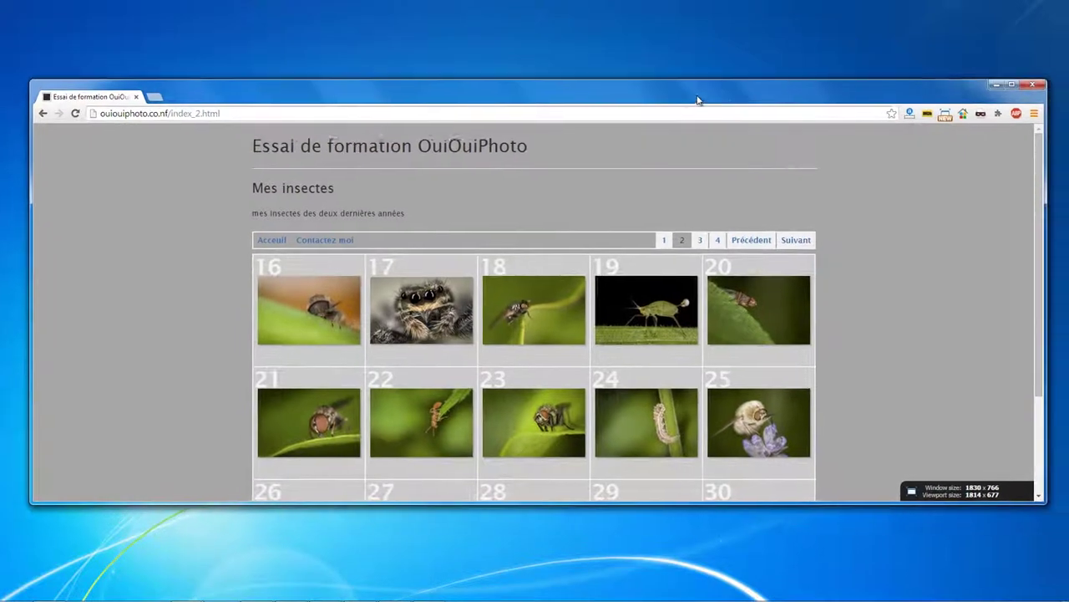
drag(732, 98, 718, 76)
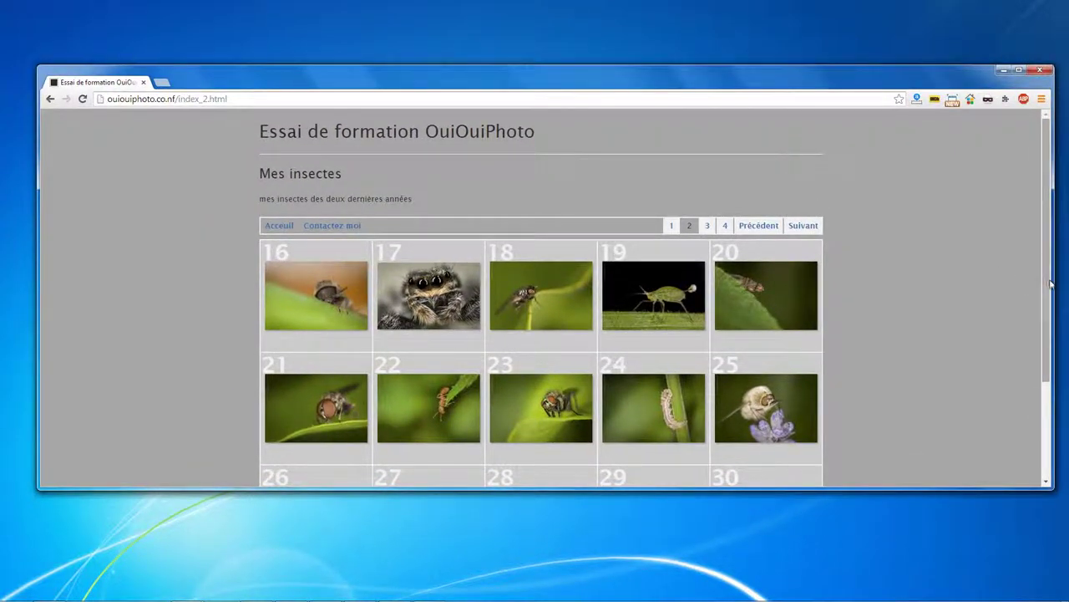
drag(1051, 284, 564, 284)
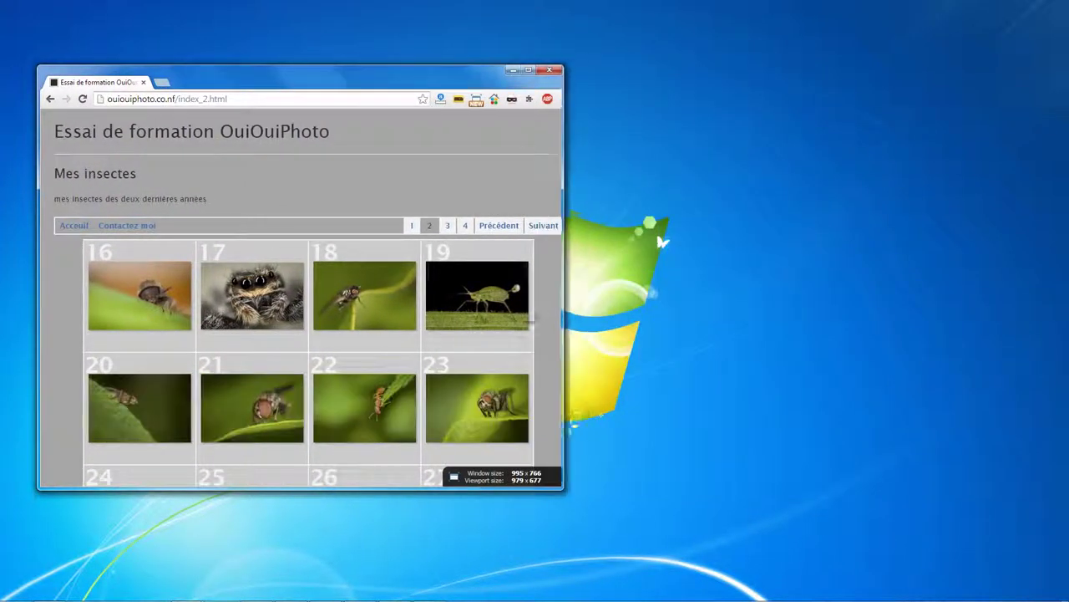
drag(531, 317, 369, 316)
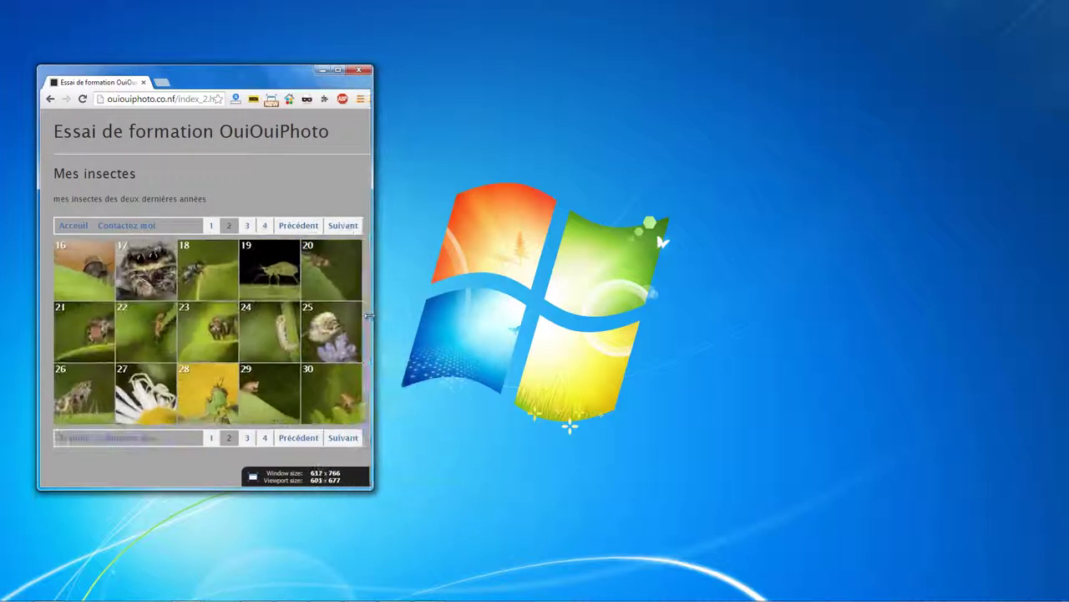
mouse_move(369, 315)
mouse_down()
mouse_move(397, 314)
mouse_move(205, 276)
mouse_up()
scroll(207, 274, down, 2)
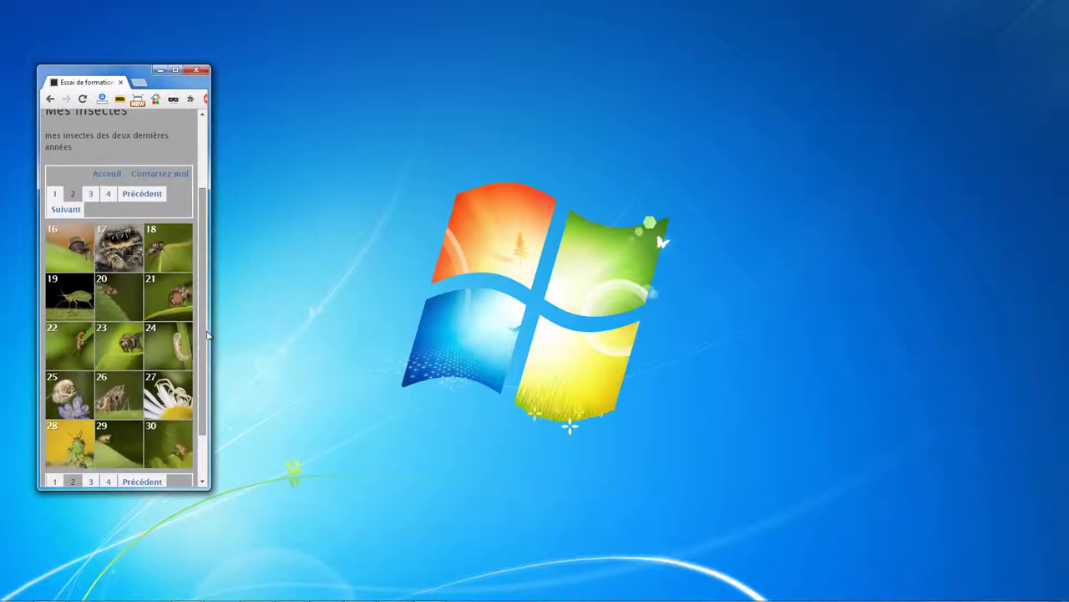
drag(208, 331, 894, 301)
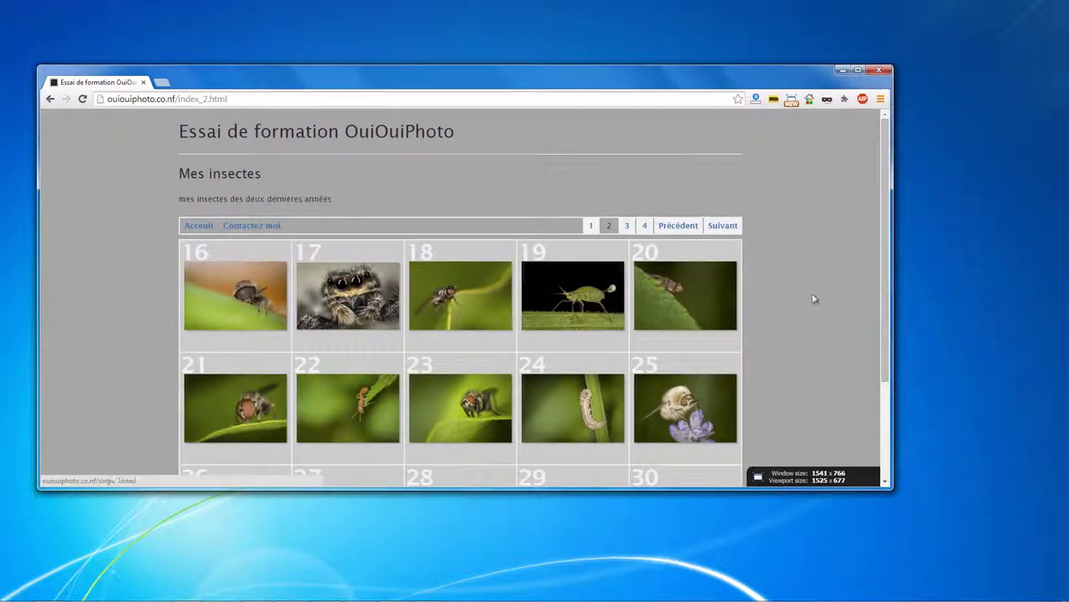